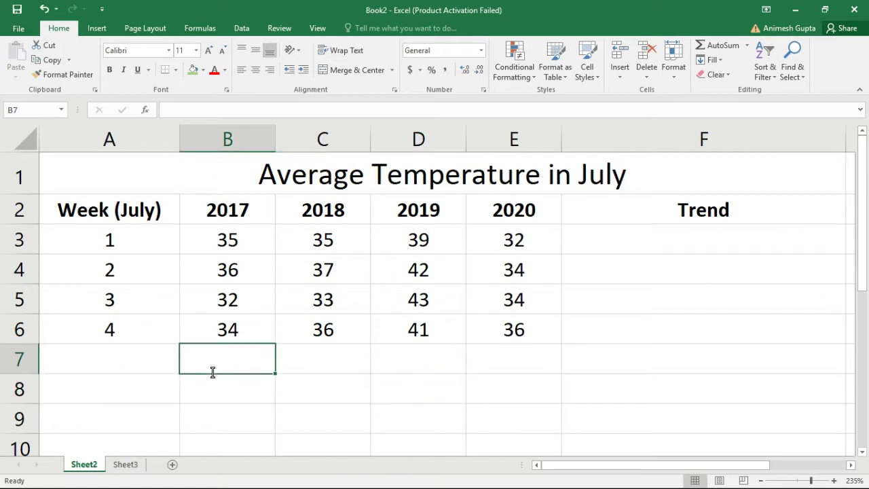
Step: Examine the July temperature table's title, its week numbers, the 2017 to 2020 columns and the empty Trend column
left_click(167, 173)
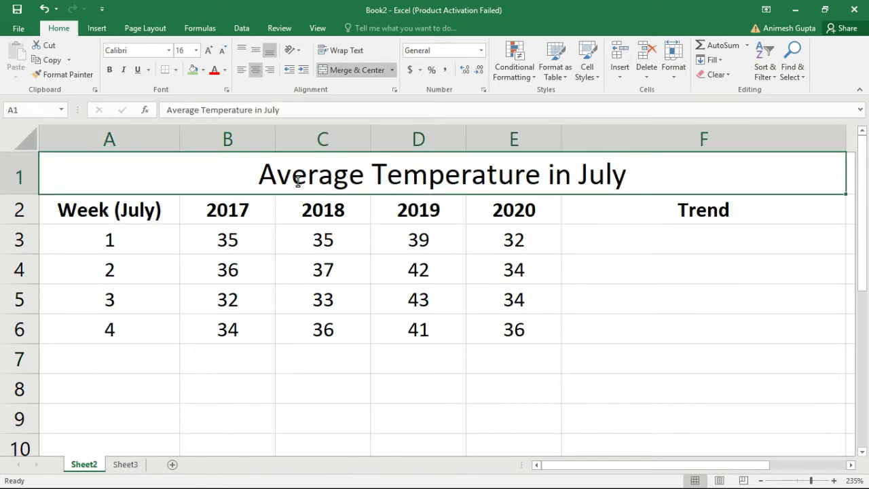
left_click(129, 213)
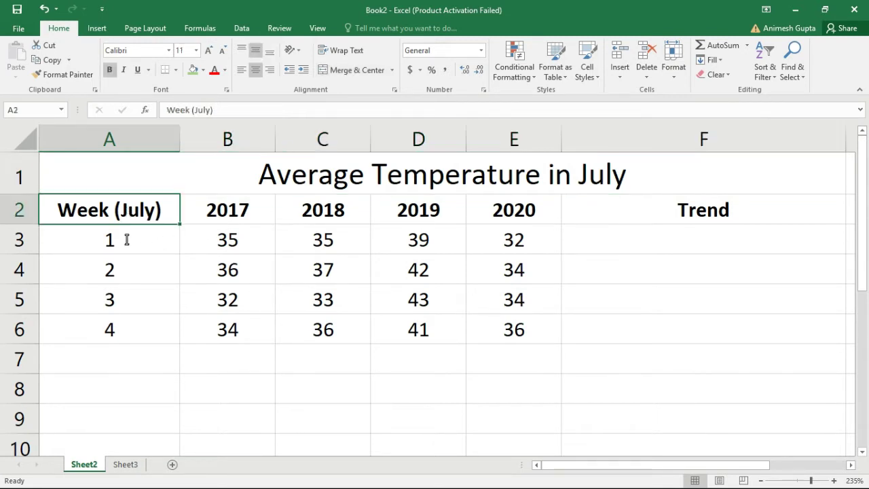
left_click(121, 244)
left_click(120, 278)
left_click(140, 304)
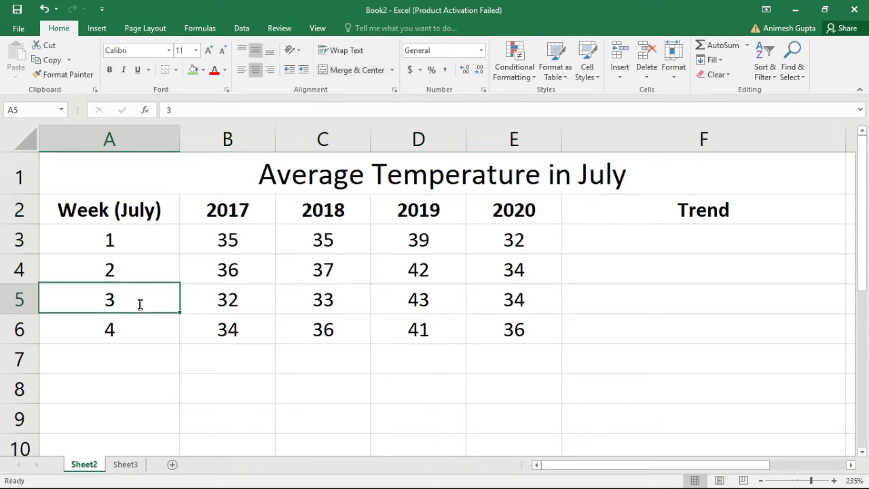
key("Down")
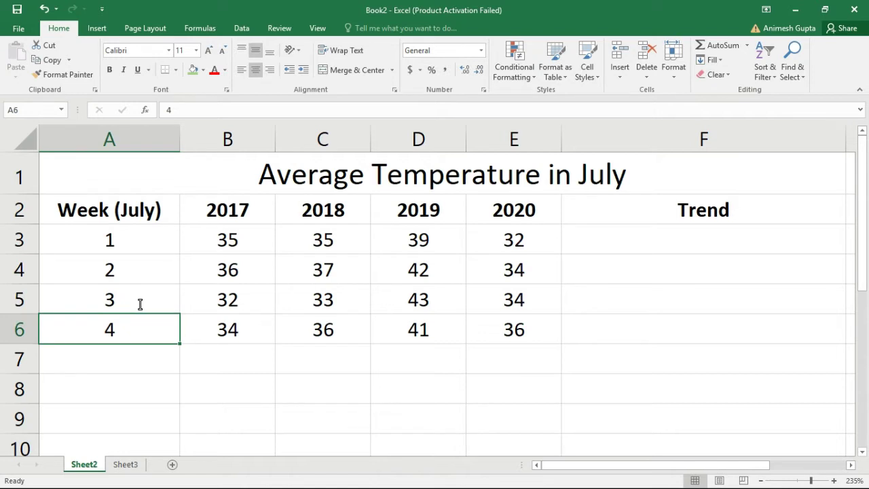
left_click_drag(228, 209, 229, 329)
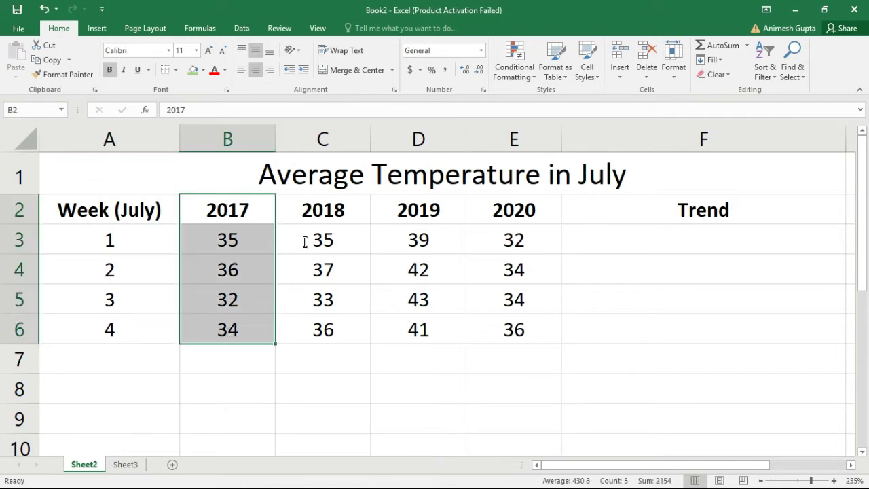
left_click_drag(333, 204, 333, 324)
left_click_drag(418, 204, 417, 331)
left_click_drag(498, 220, 500, 339)
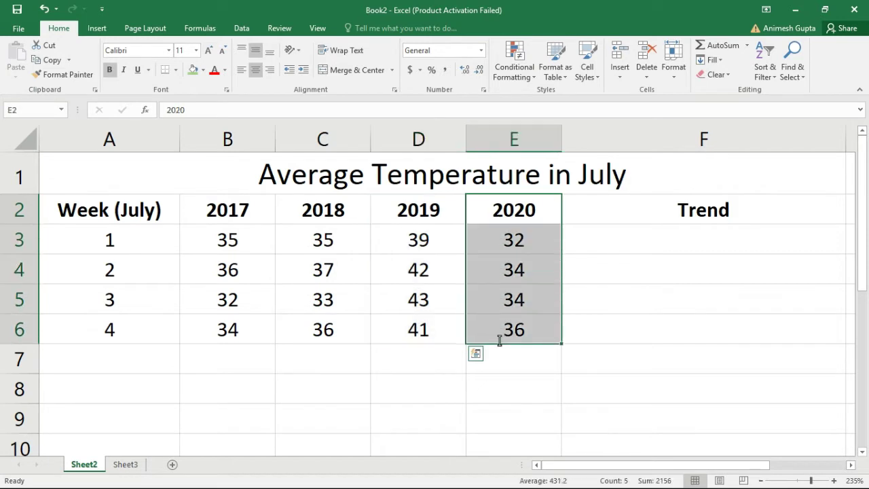
key("Right")
left_click_drag(651, 235, 652, 326)
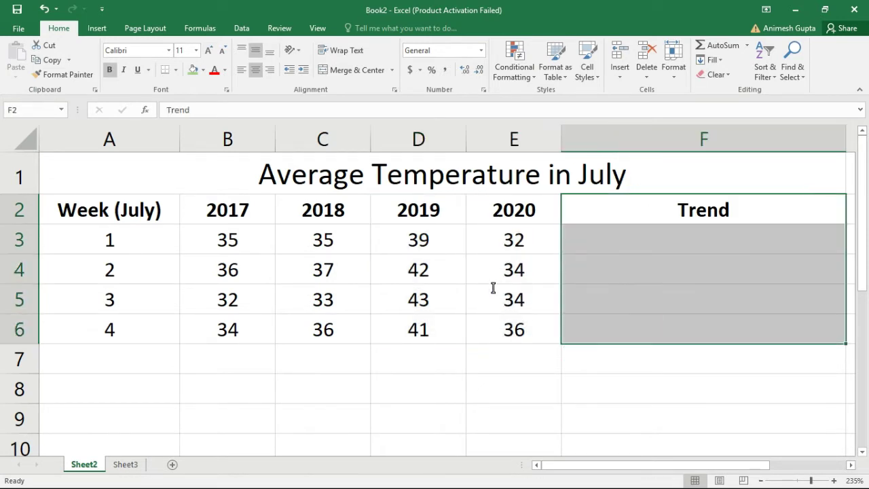
Step: Examine each week's row of temperatures from 2017 to 2020 together with its empty Trend cell
left_click_drag(175, 243, 652, 237)
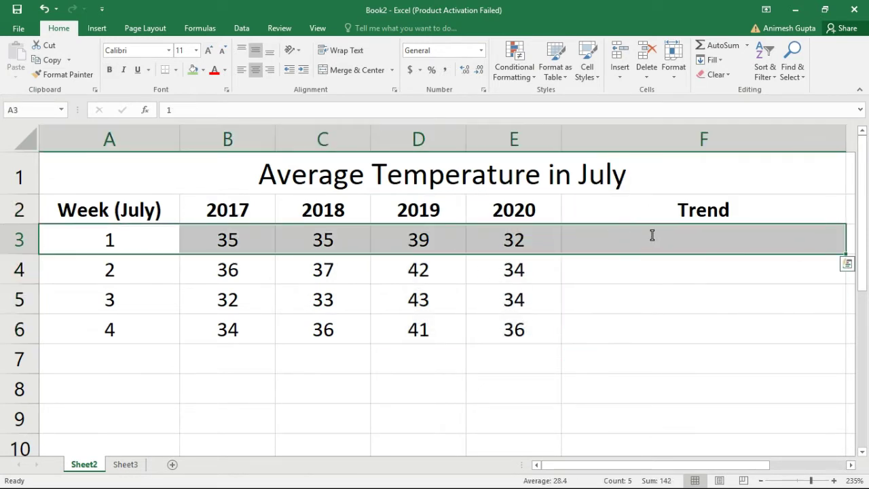
left_click(652, 237)
left_click_drag(136, 269, 600, 270)
left_click(600, 270)
left_click_drag(238, 300, 553, 300)
left_click(625, 306)
left_click_drag(227, 337, 480, 335)
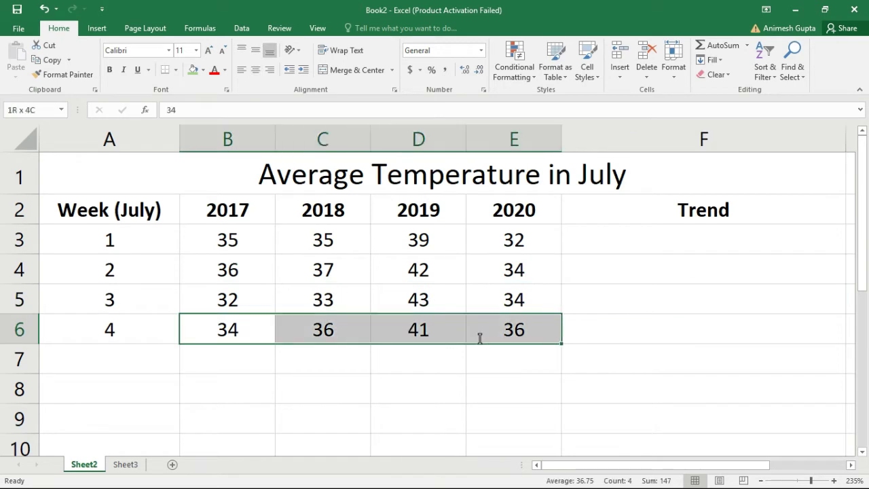
left_click(631, 335)
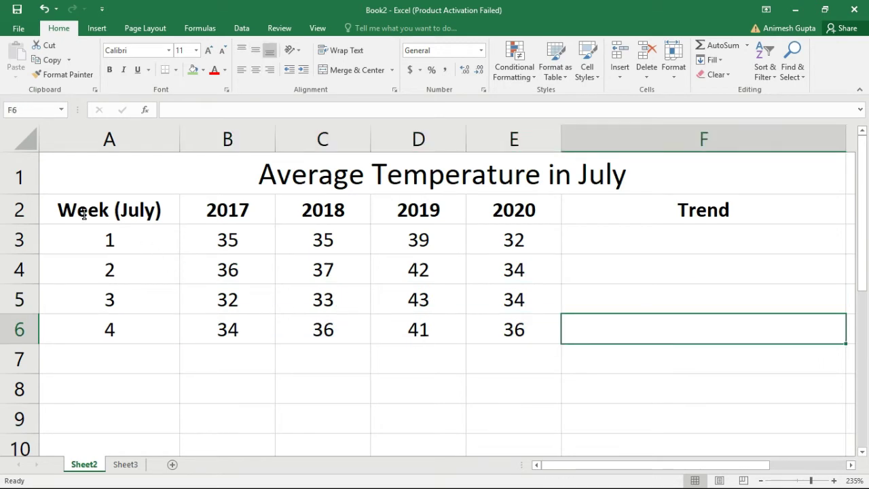
Step: Fill the header row A2:F2, from Week (July) to Trend, with light green
left_click_drag(83, 214, 685, 200)
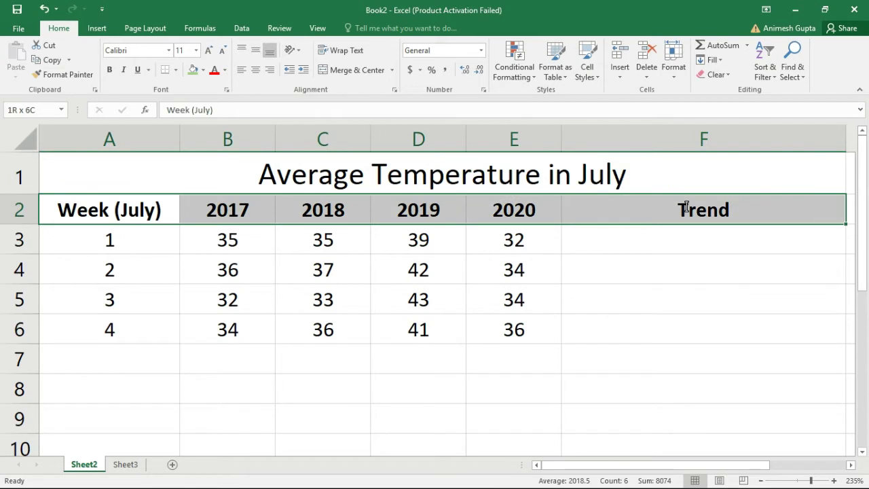
left_click(194, 70)
left_click_drag(57, 245, 496, 250)
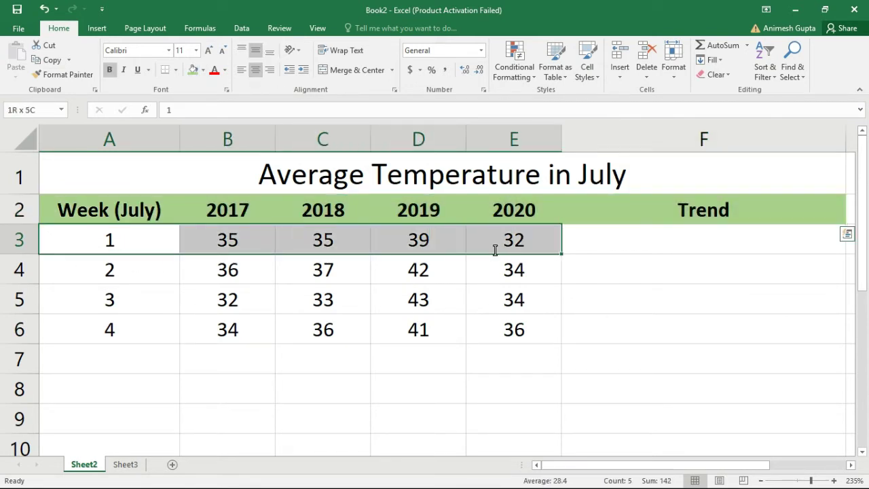
left_click(365, 439)
Step: Fill the week number cells A3:A6 with the standard orange colour
left_click_drag(125, 241, 125, 333)
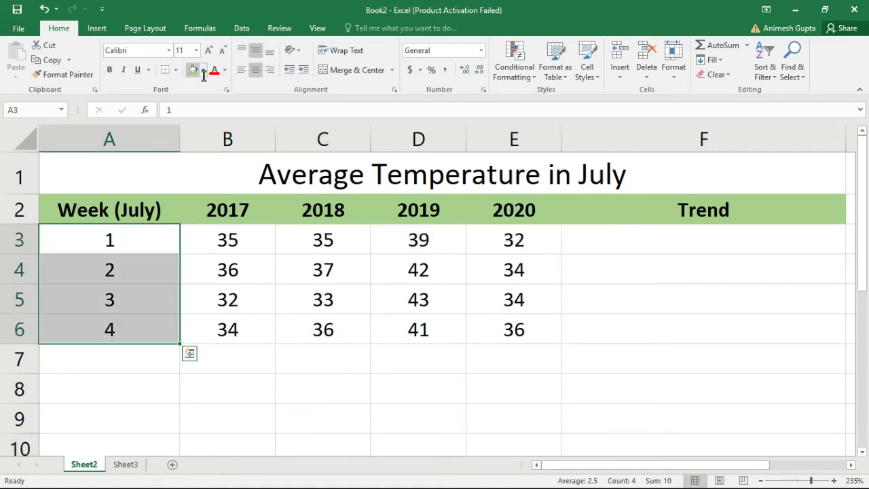
left_click(193, 70)
left_click(202, 69)
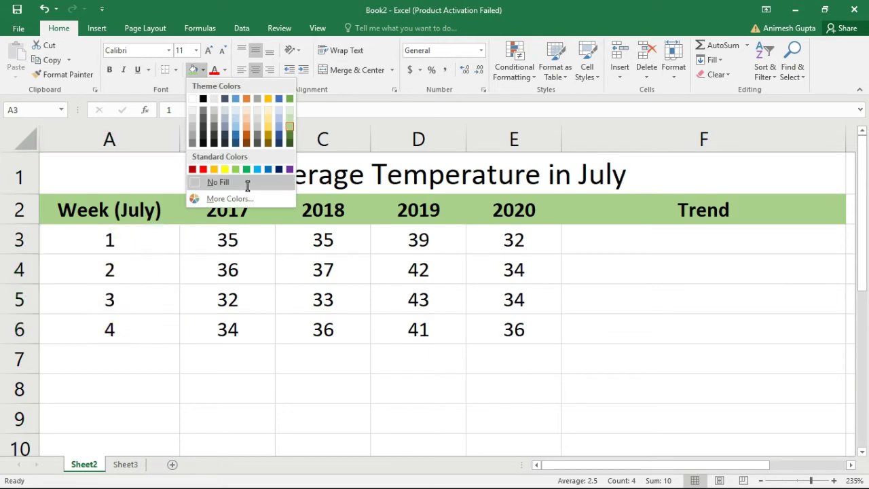
left_click(214, 169)
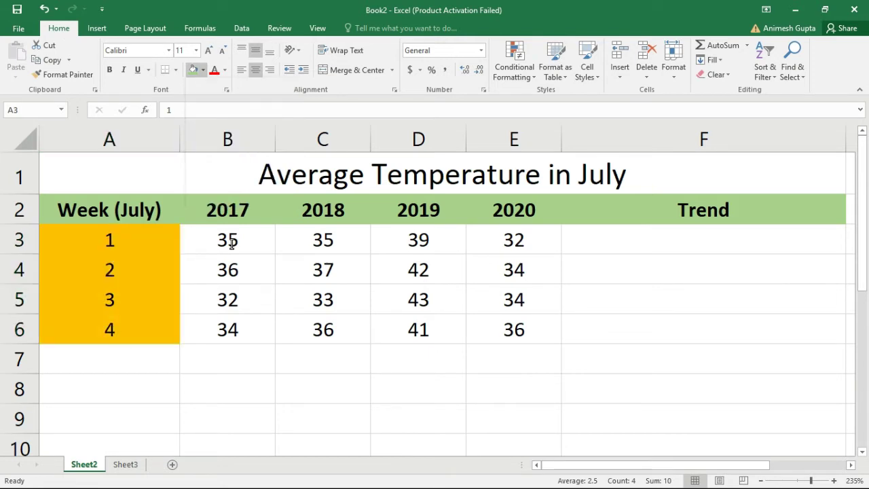
Step: Fill the 2017 temperatures B3:B6 with light gray and the 2018 temperatures C3:C6 with light blue
left_click_drag(227, 240, 235, 329)
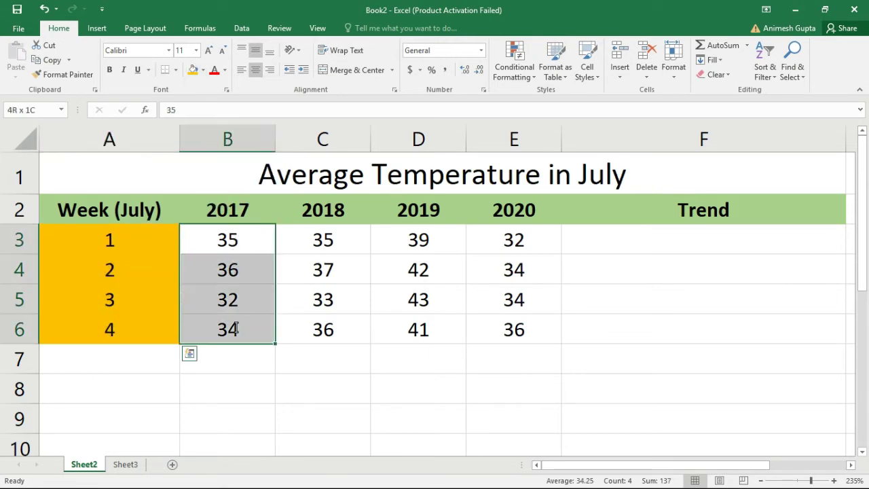
left_click(203, 70)
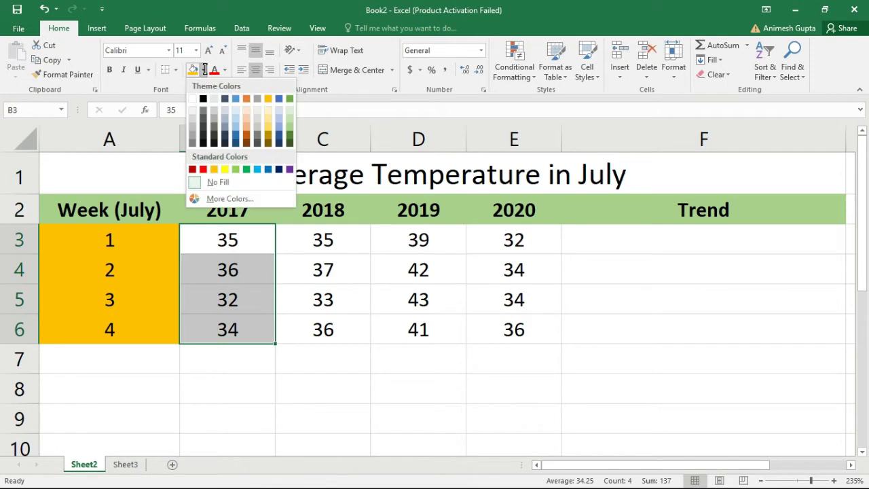
left_click(218, 112)
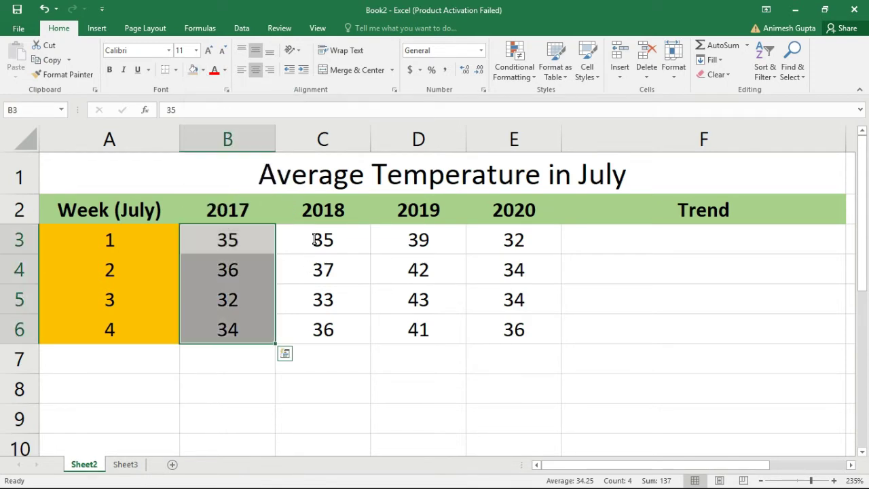
left_click_drag(323, 240, 320, 333)
left_click(203, 69)
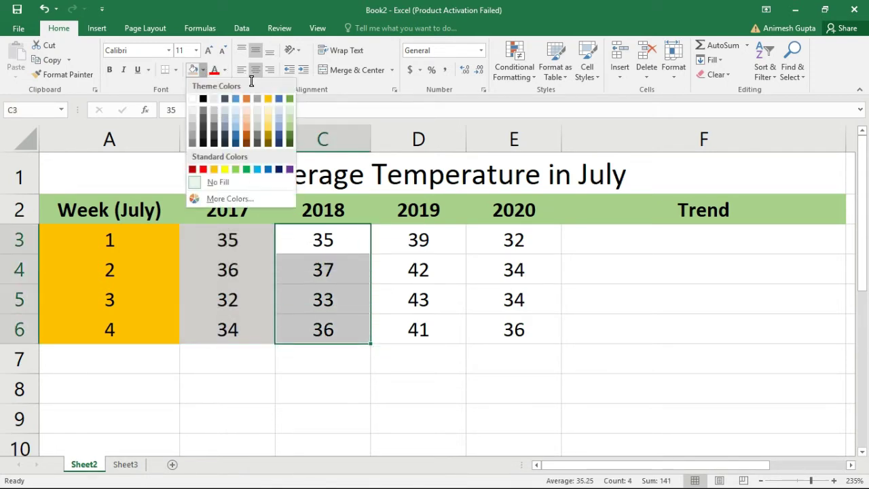
left_click(236, 111)
Step: Fill the 2019 temperatures D3:D6 with light orange and set their font colour to black
left_click(417, 235)
left_click_drag(416, 304, 417, 330)
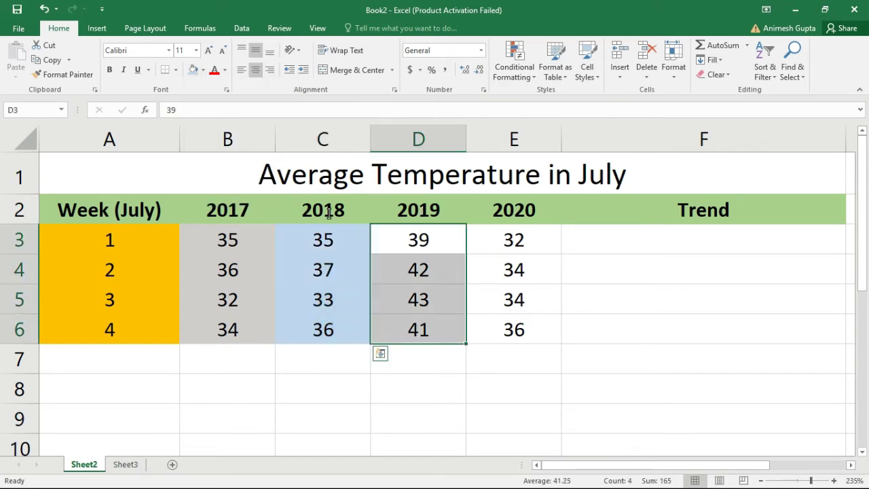
left_click(193, 69)
left_click(213, 71)
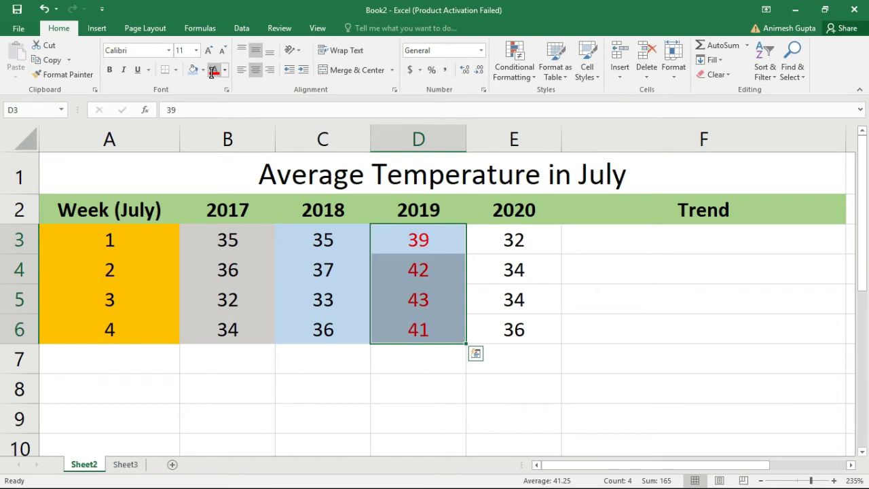
left_click(203, 70)
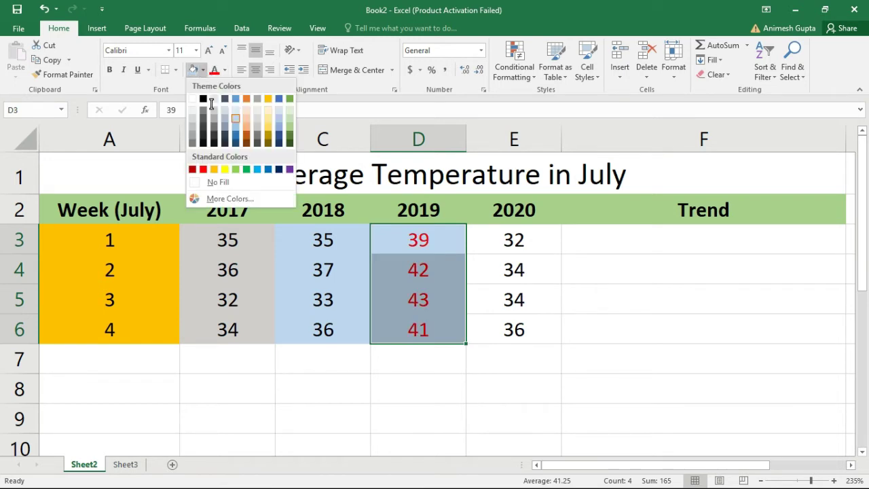
left_click(246, 111)
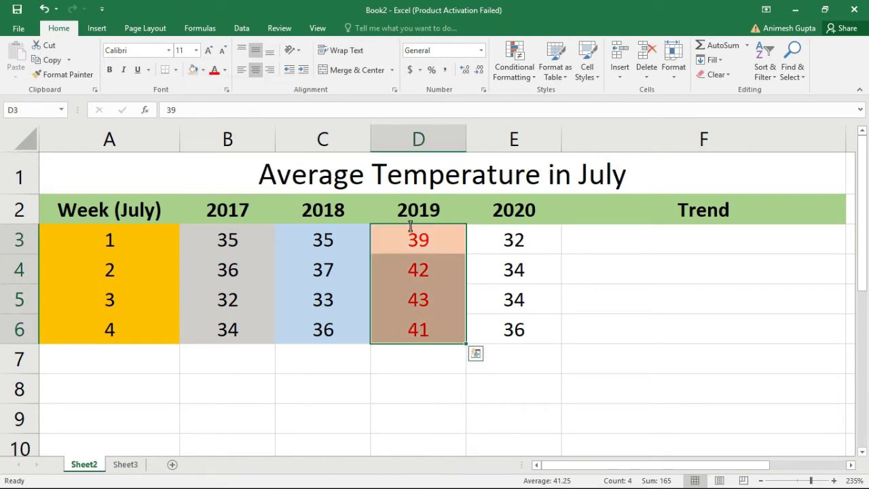
left_click(225, 70)
left_click(229, 114)
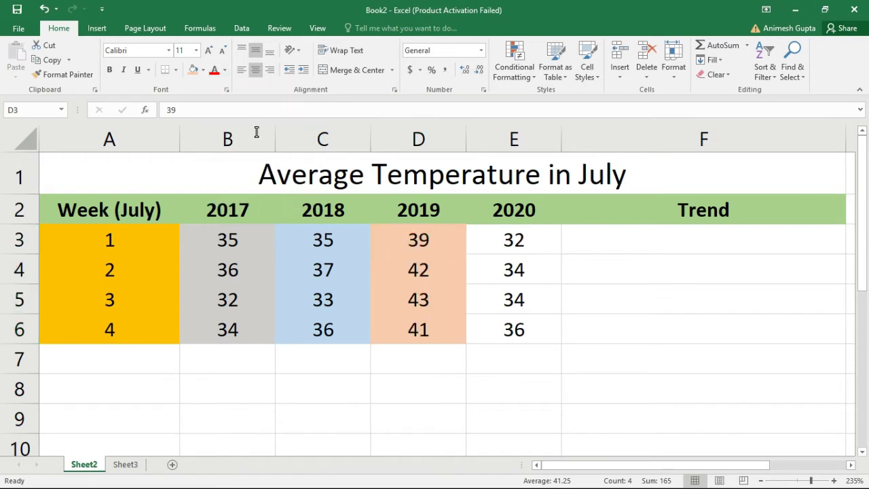
Step: Fill the 2020 temperatures E3:E6 with light green
left_click_drag(516, 239, 523, 328)
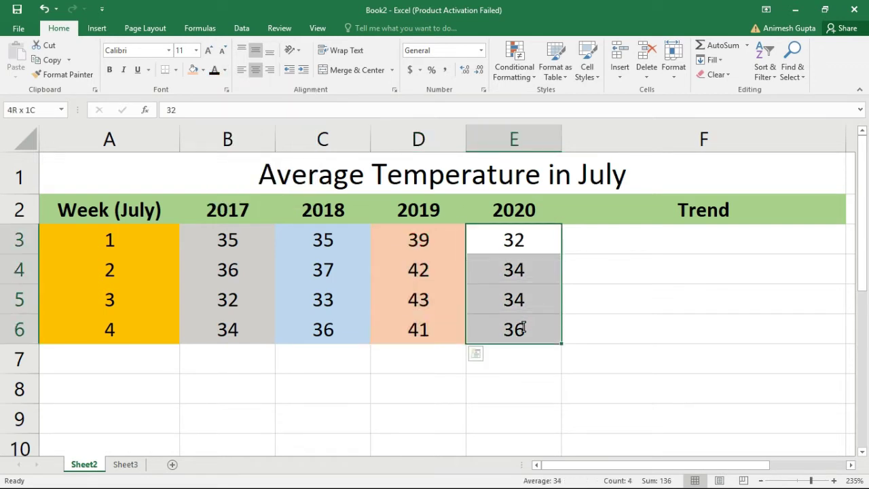
left_click(203, 70)
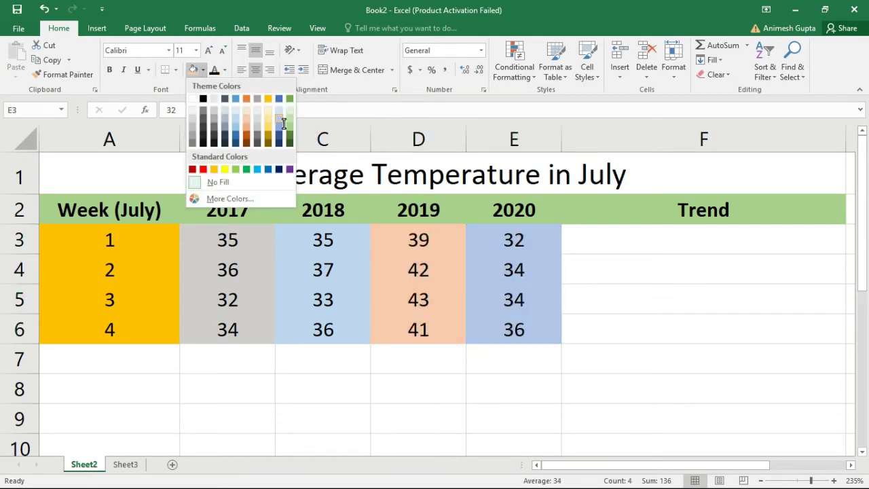
left_click(295, 120)
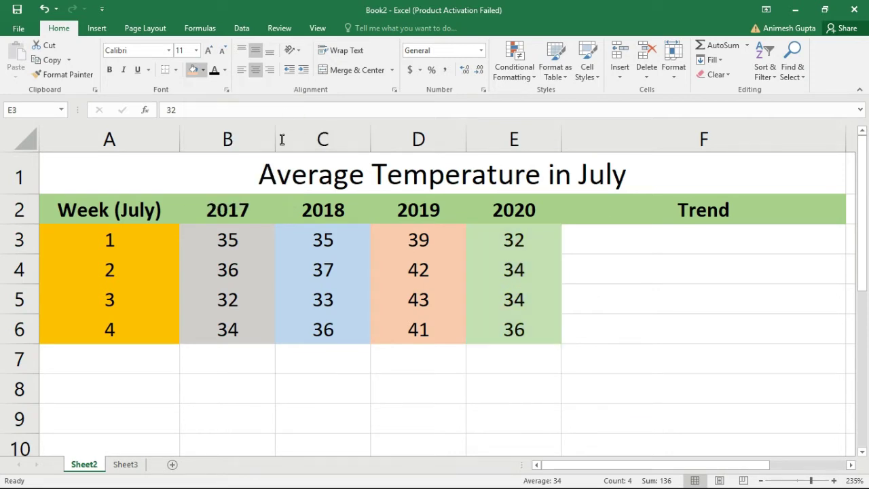
left_click(313, 422)
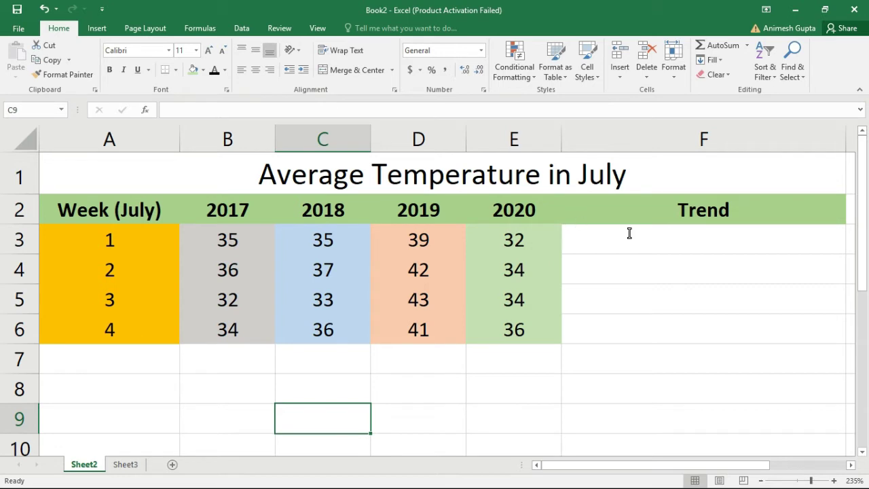
Step: Examine the empty Trend cells F3:F6 and the week 1 temperatures from 2017 to 2020 that a trend would represent
left_click_drag(657, 239, 663, 339)
left_click(607, 408)
left_click_drag(652, 234, 650, 317)
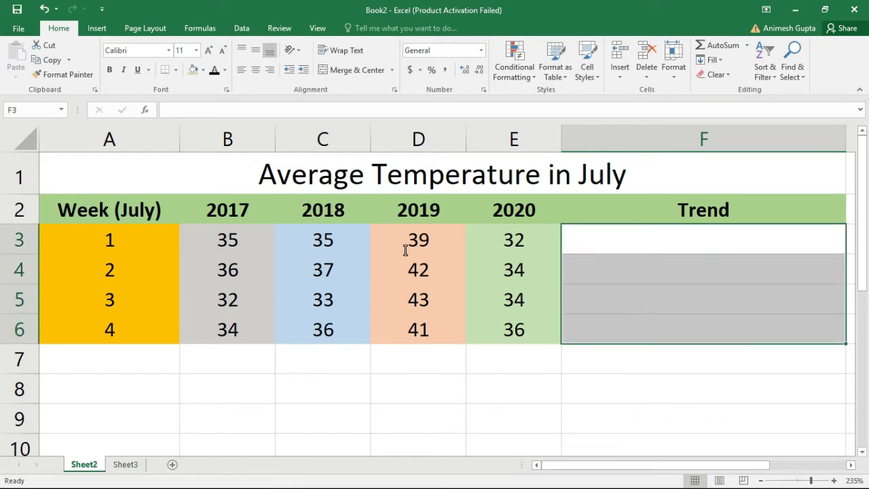
left_click_drag(206, 241, 536, 242)
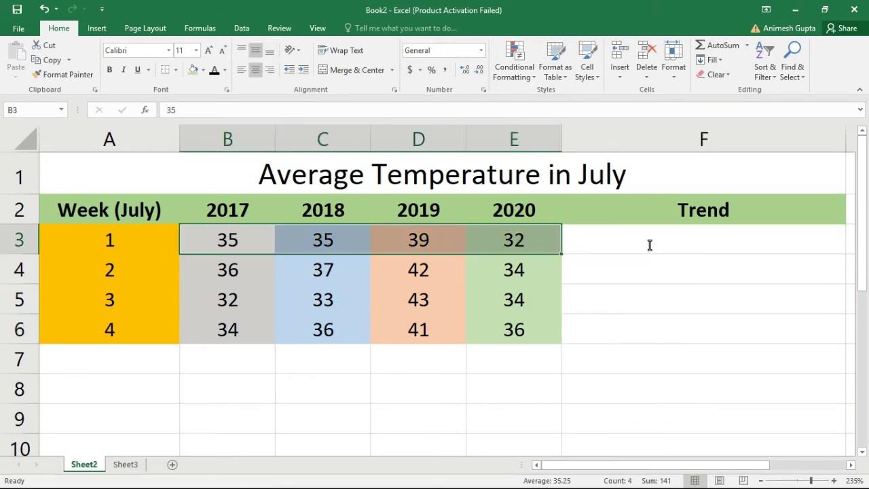
left_click(648, 245)
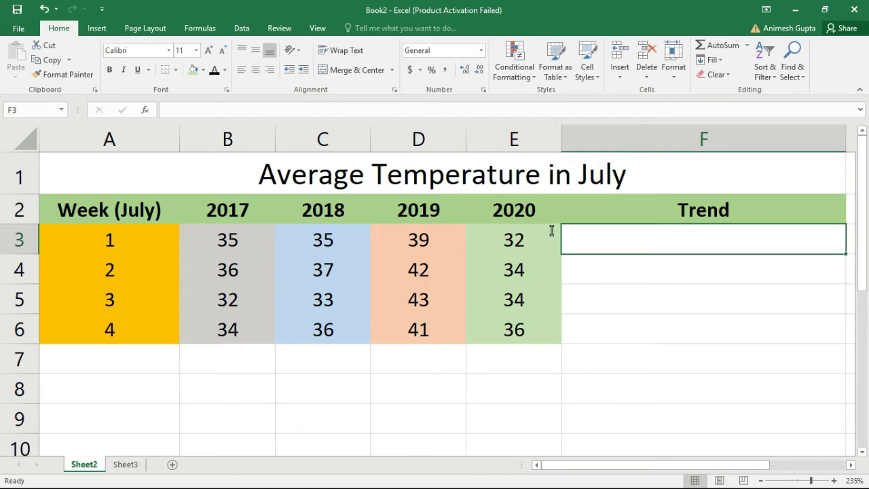
left_click(219, 244)
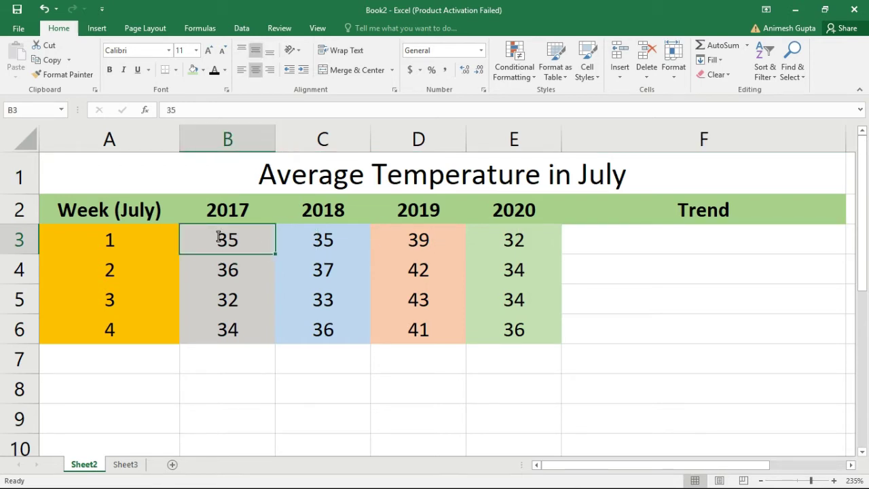
left_click(506, 252)
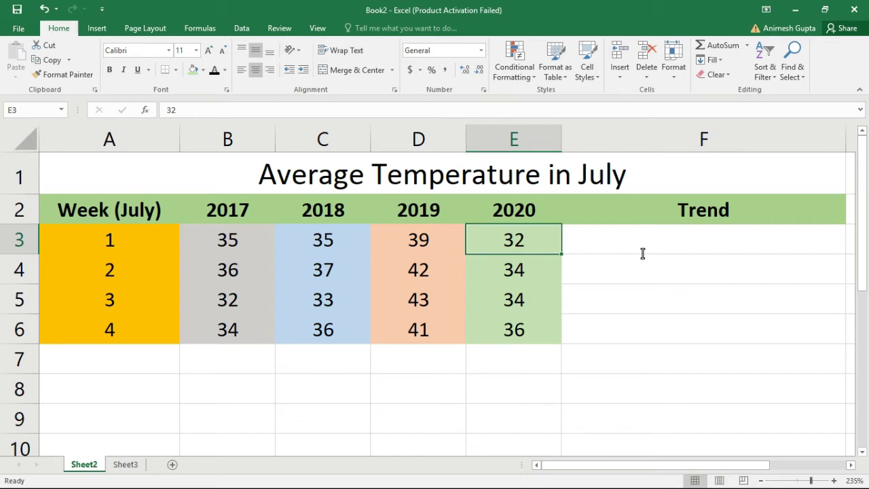
Step: Insert a line sparkline in F3 from the week 1 temperatures in B3:E3
left_click_drag(228, 240, 504, 241)
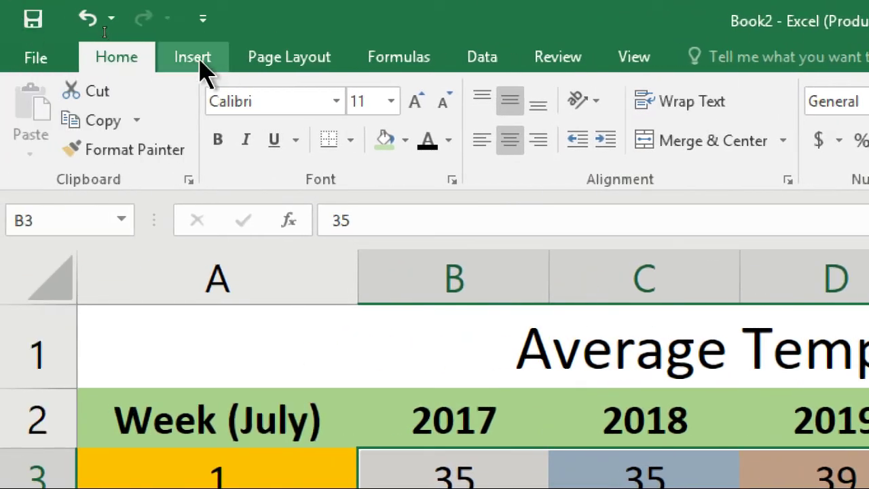
left_click(197, 59)
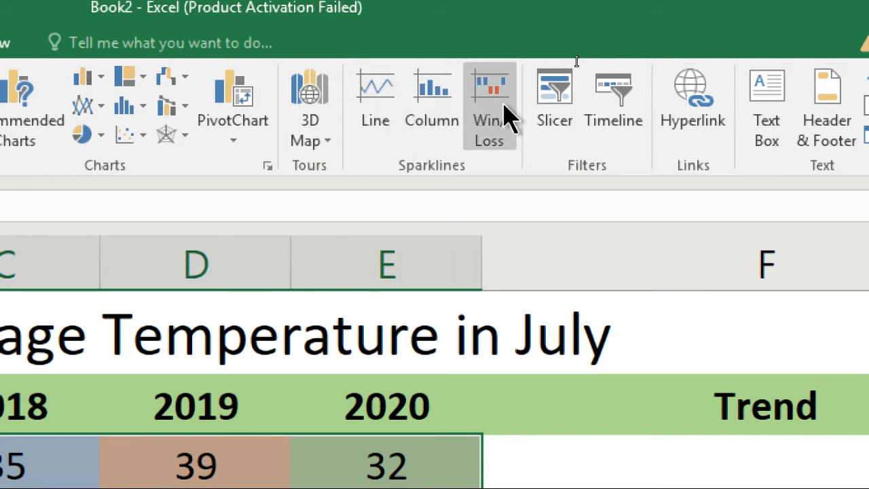
left_click(388, 114)
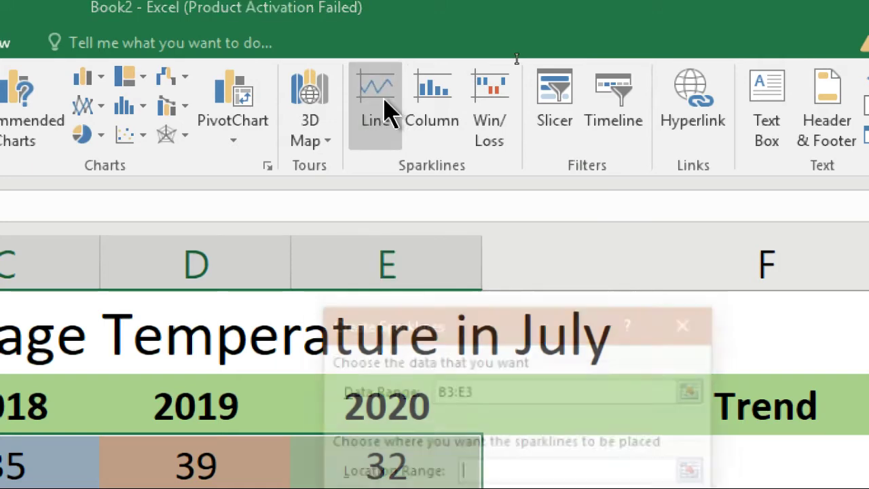
left_click_drag(549, 338, 402, 80)
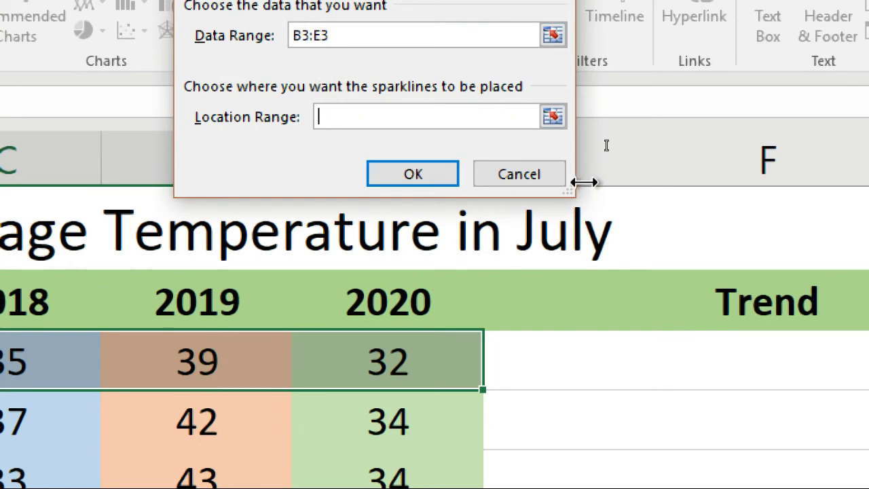
type("F3")
left_click(400, 178)
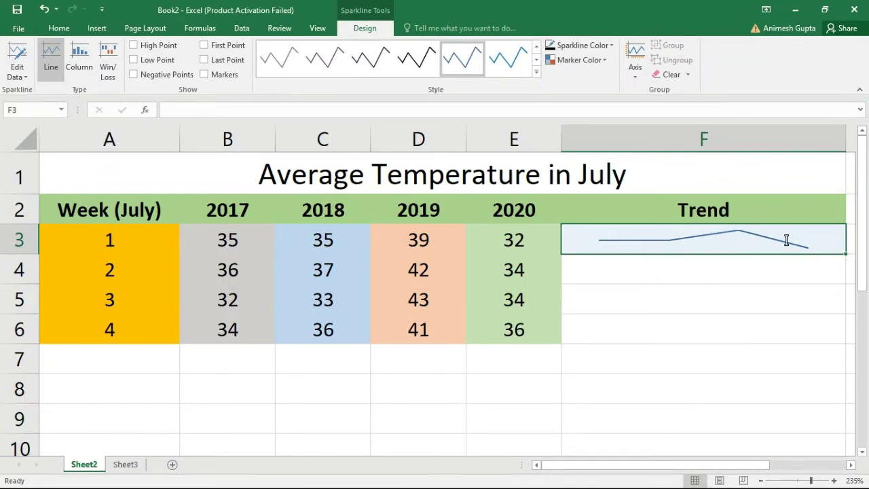
Step: Insert a line sparkline in F4 from the week 2 temperatures in B4:E4
left_click(642, 274)
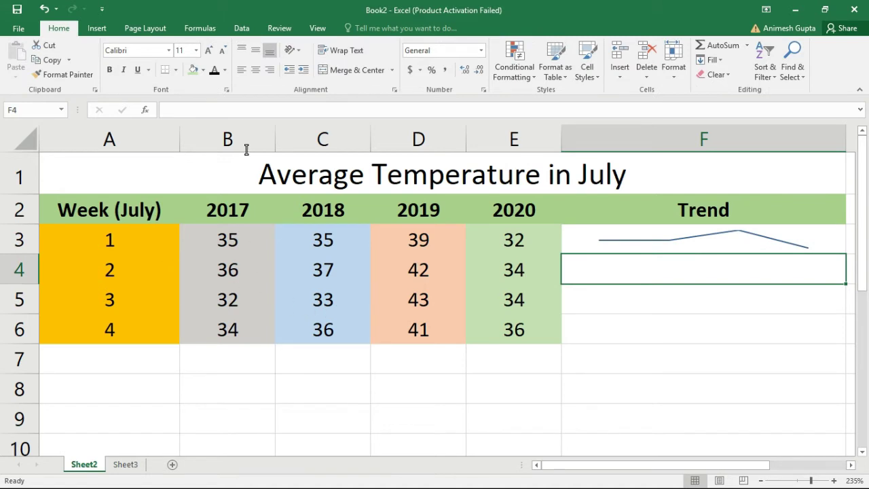
left_click(237, 278)
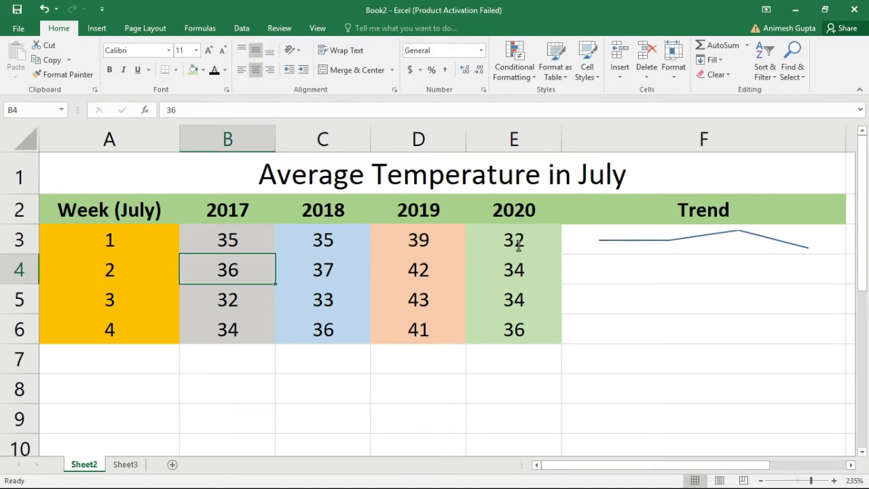
left_click(519, 266)
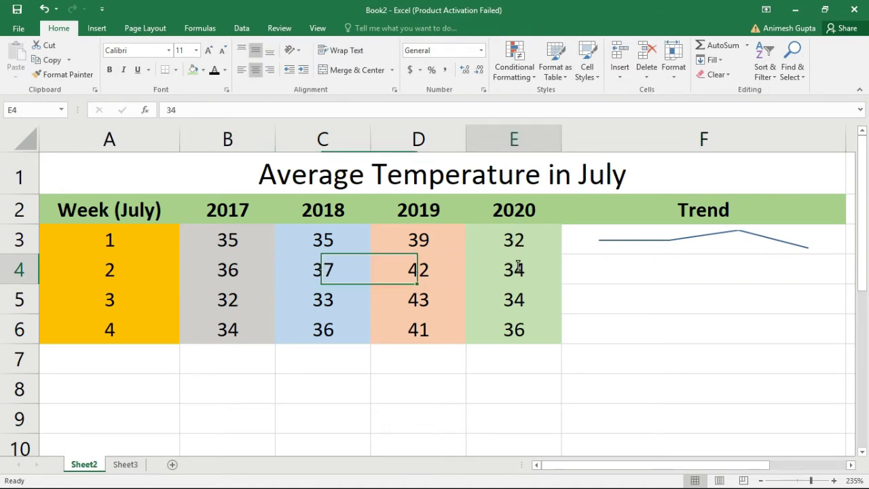
left_click(719, 268)
left_click_drag(214, 270, 500, 270)
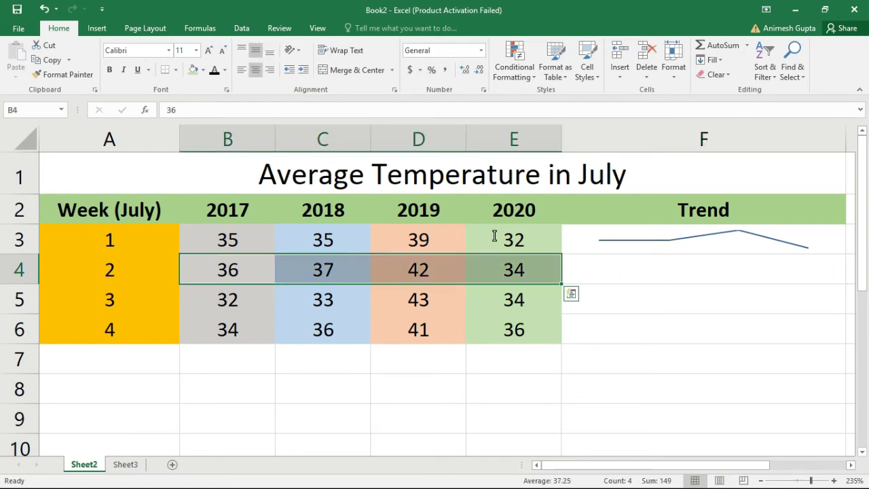
left_click(97, 28)
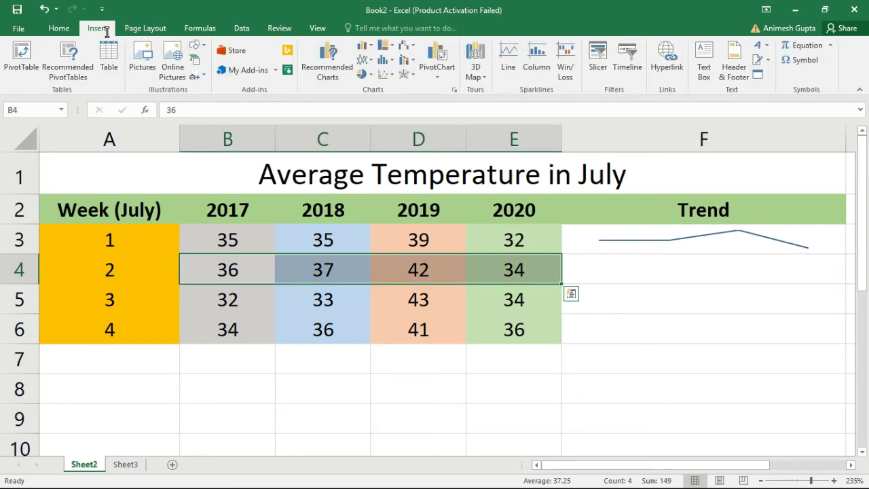
left_click(516, 59)
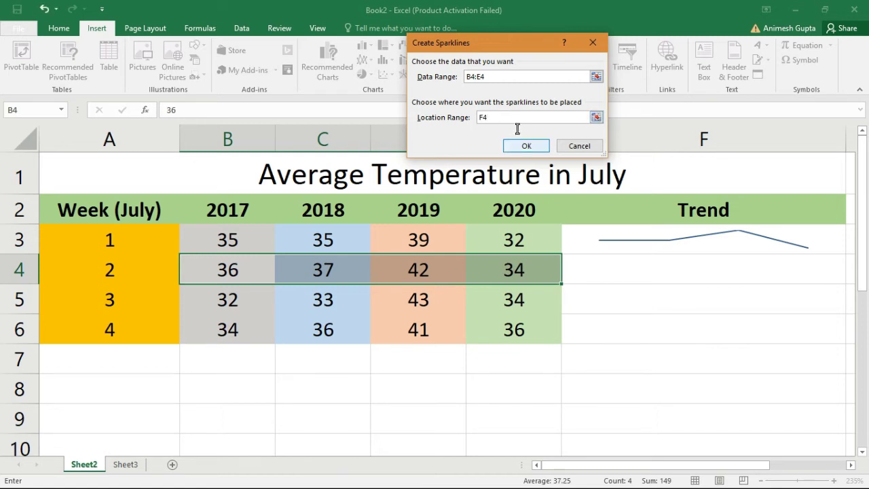
left_click(523, 146)
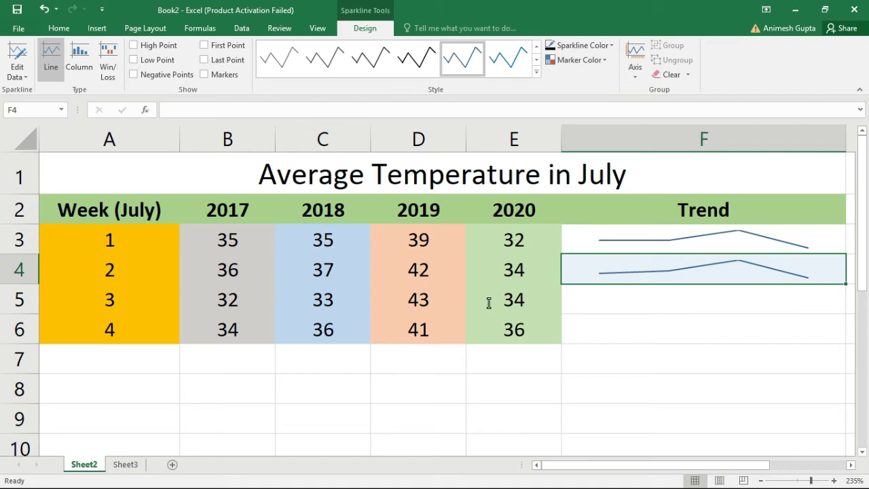
Step: Insert a line sparkline in F5 from the week 3 temperatures in B5:E5, dismissing the low-battery notice
left_click_drag(227, 299, 563, 300)
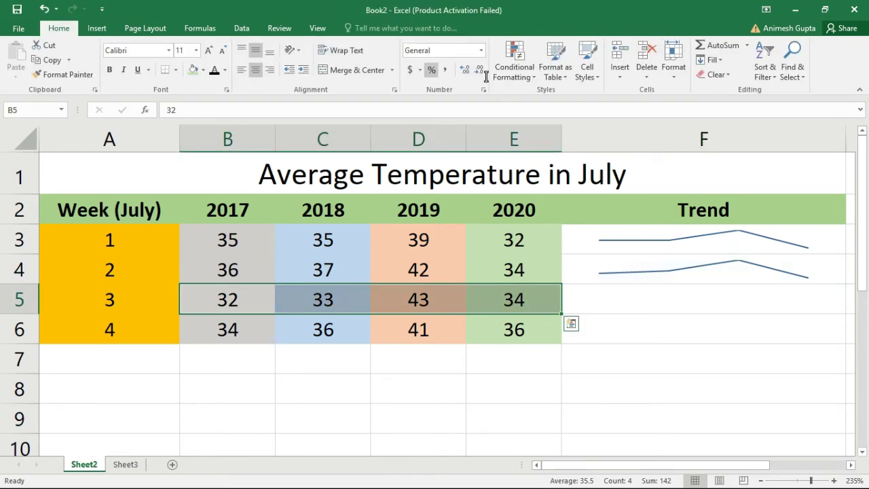
left_click(97, 28)
left_click(508, 60)
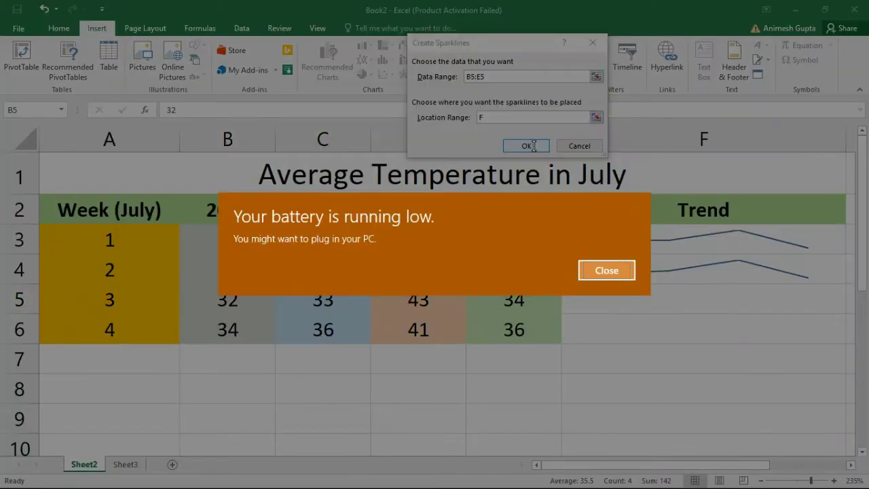
left_click(604, 269)
left_click(505, 121)
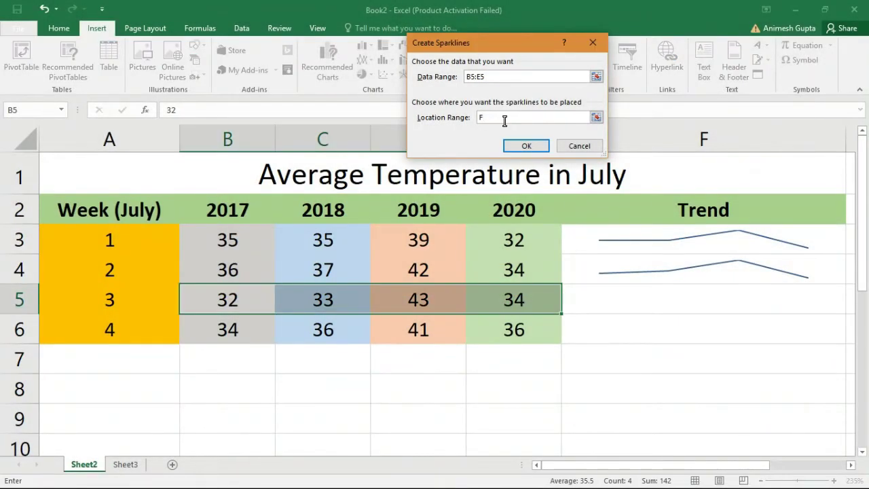
key("Return")
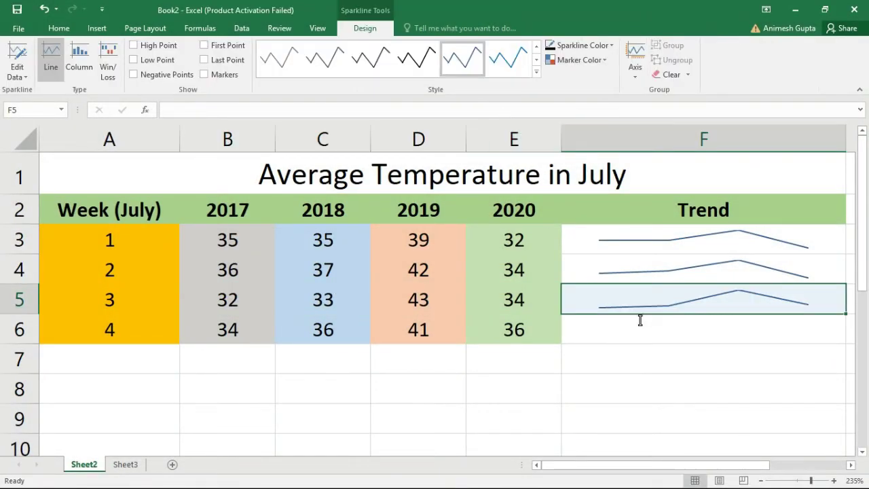
Step: Insert a line sparkline in F6 from the week 4 temperatures in B6:E6
left_click_drag(214, 330, 529, 329)
left_click(97, 28)
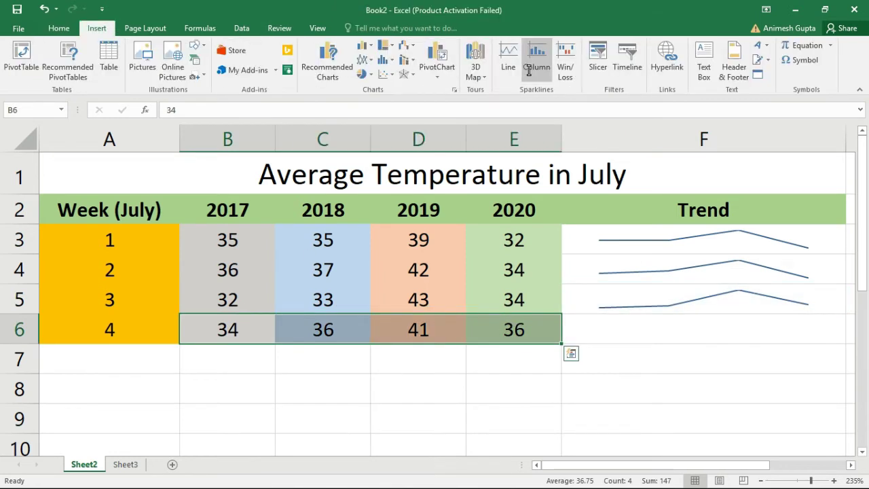
left_click(509, 60)
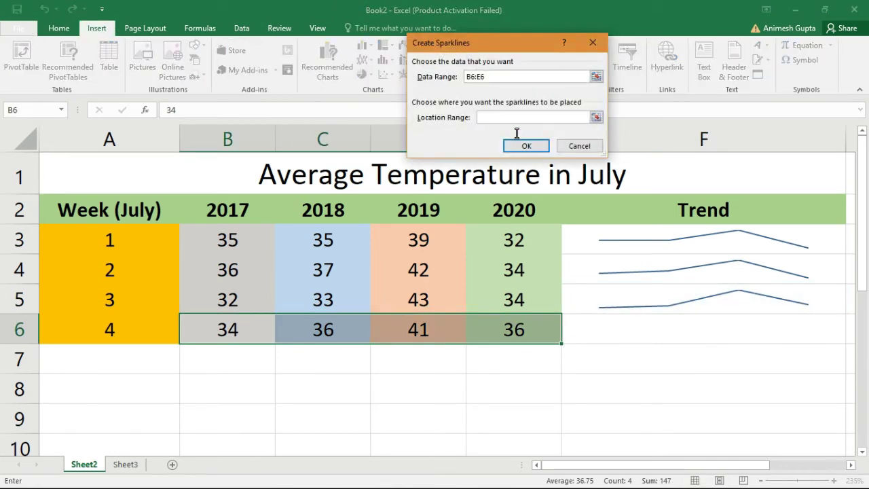
type("F6")
left_click(516, 147)
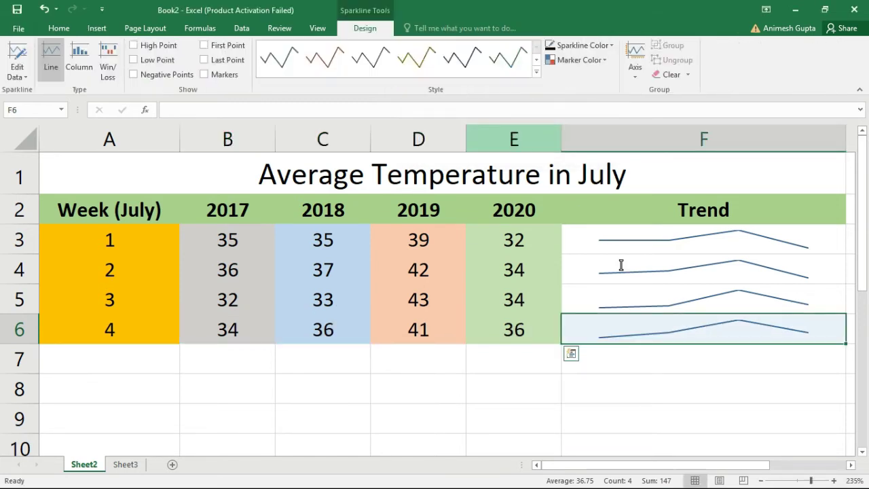
left_click(652, 407)
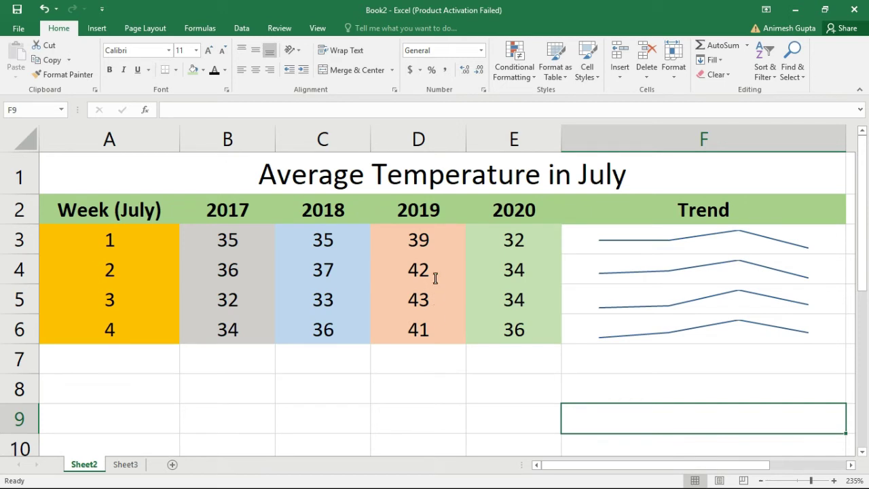
Step: Change the 2019 temperatures to 19 for week 1 in D3 and 15 for week 3 in D5
left_click(418, 234)
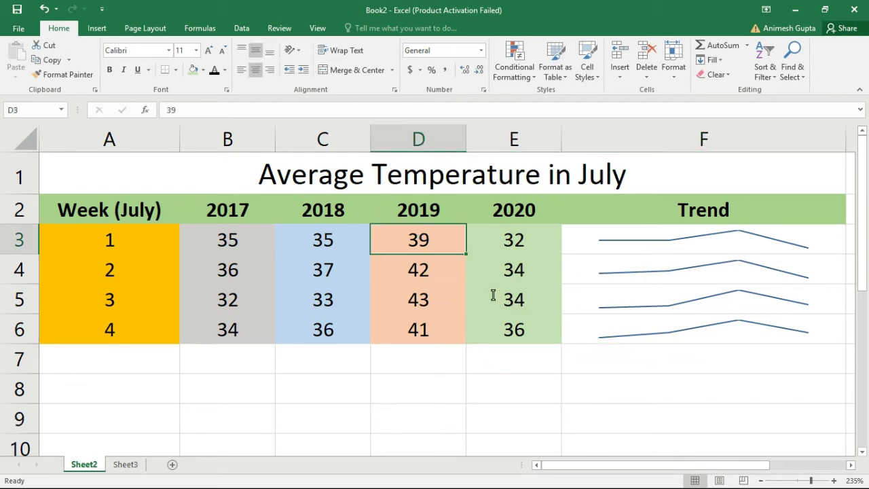
type("19")
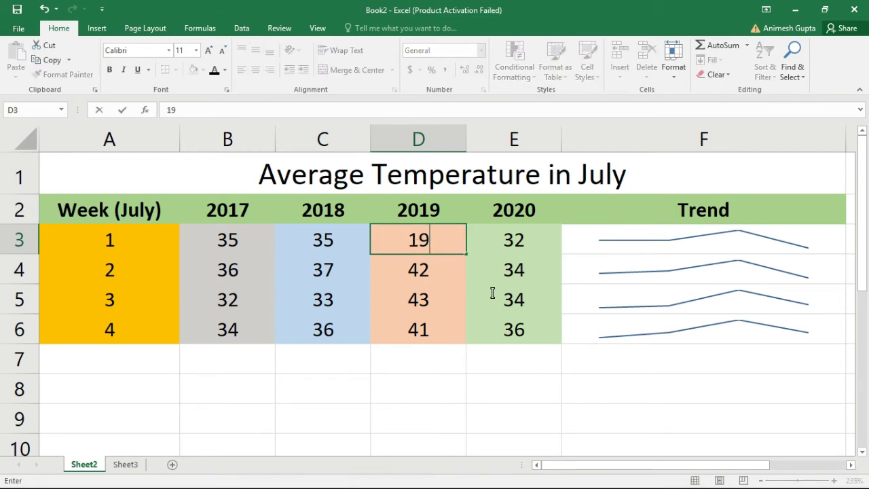
left_click(429, 299)
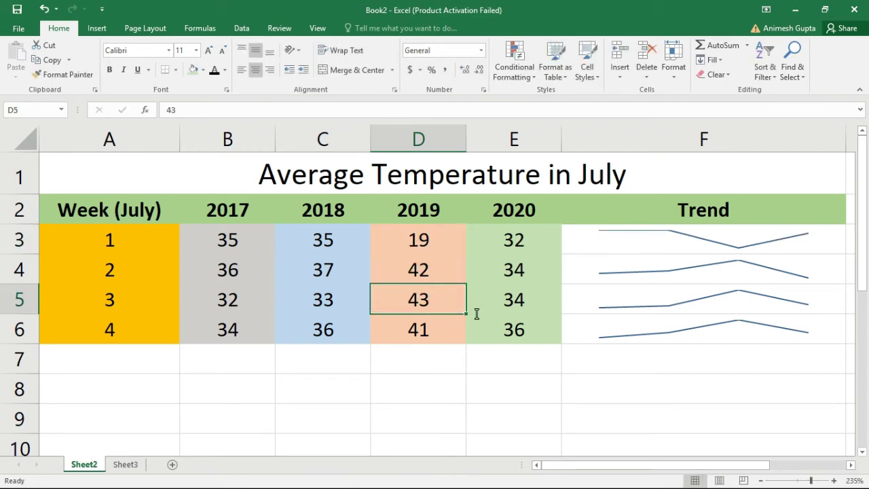
type("15")
key("Return")
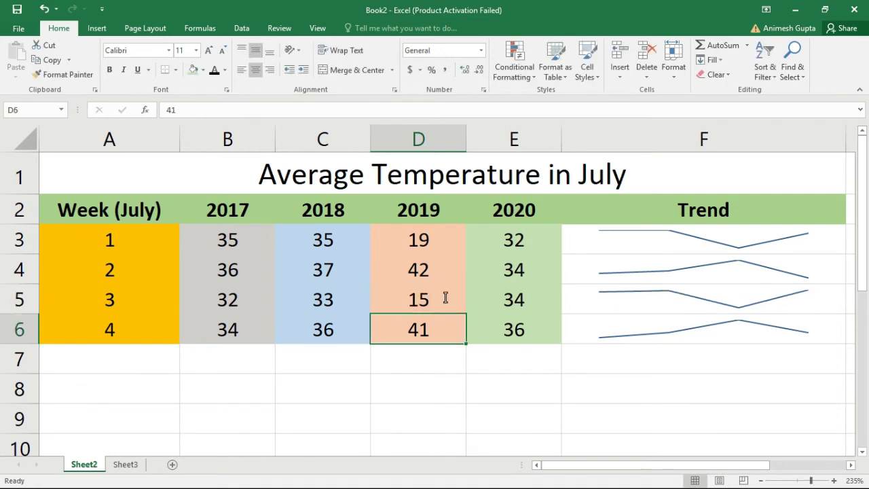
left_click(565, 432)
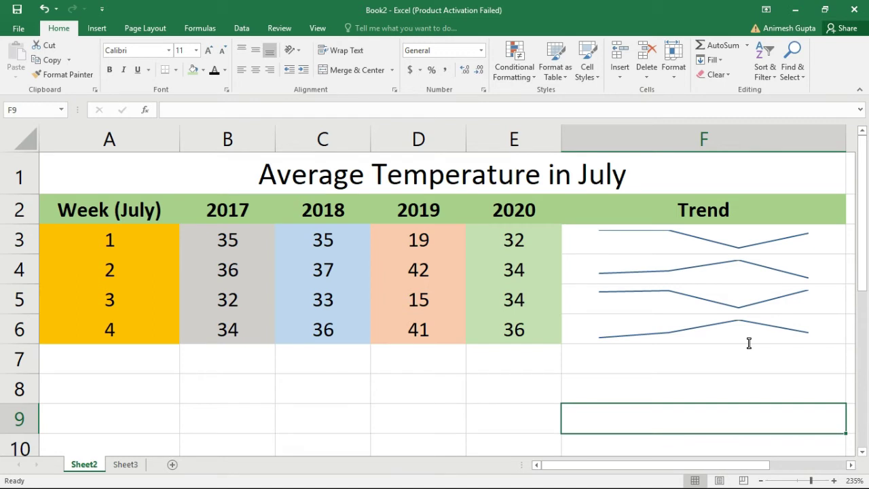
left_click(614, 239)
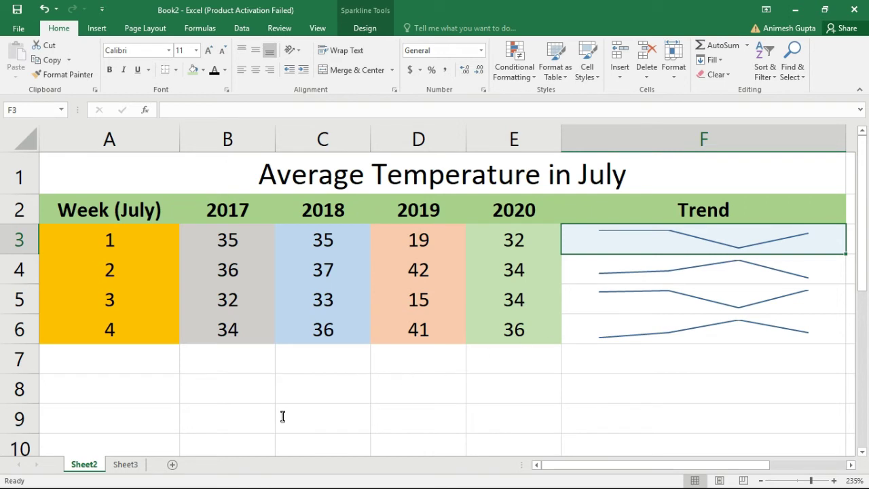
Step: On Sheet3, fill the December table's header row A2:E2 with light green
left_click(126, 465)
left_click(329, 439)
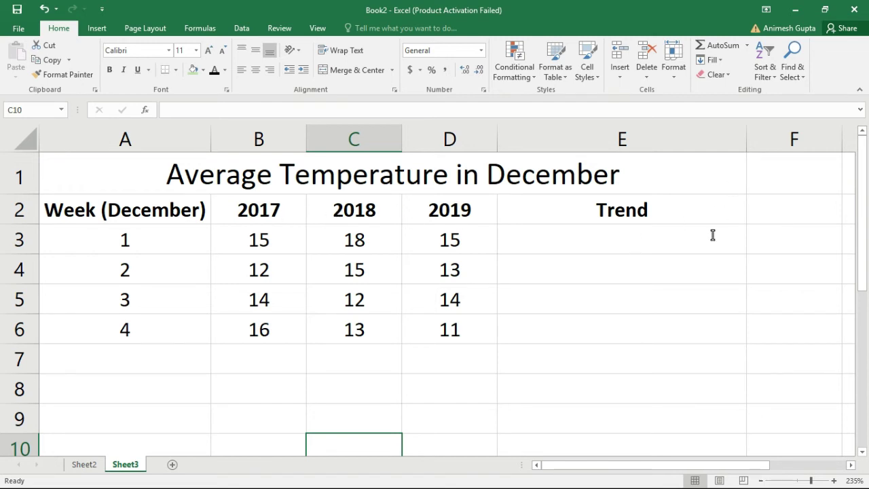
left_click(671, 243)
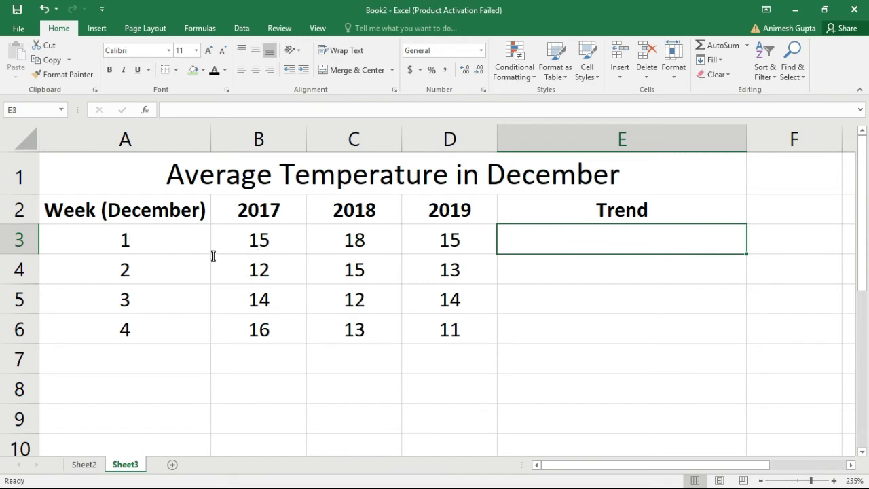
left_click_drag(110, 241, 114, 336)
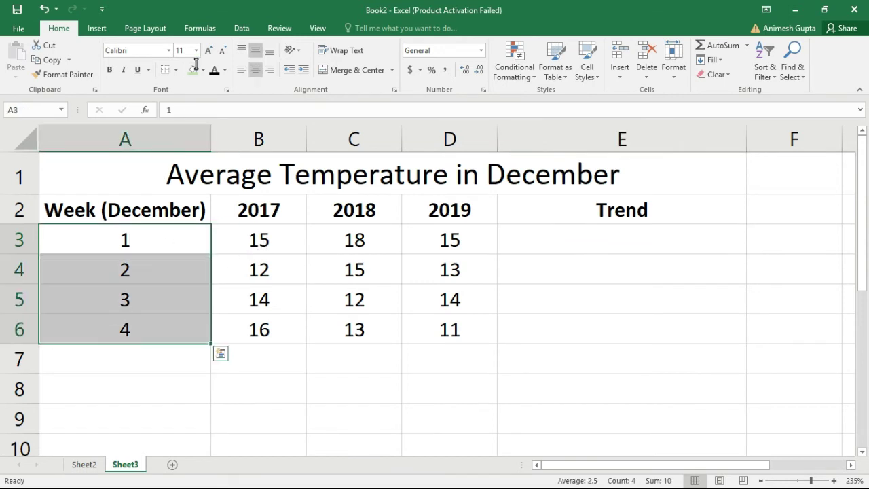
left_click(343, 399)
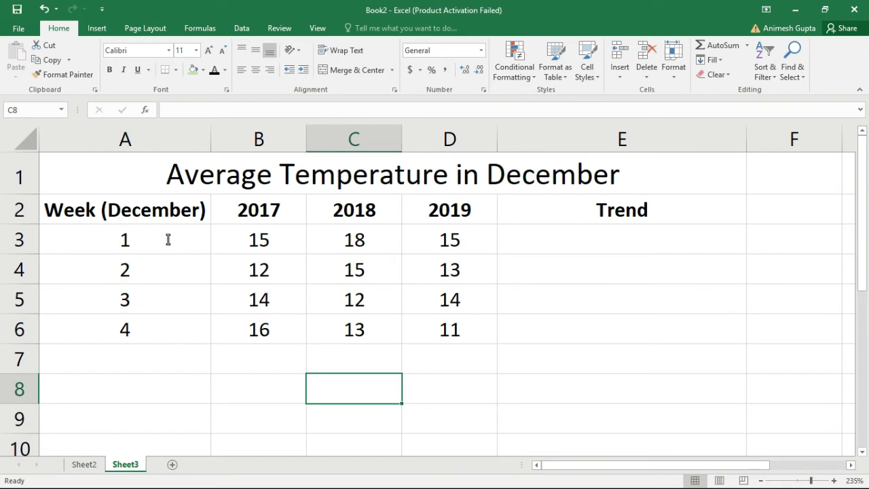
left_click_drag(107, 211, 578, 198)
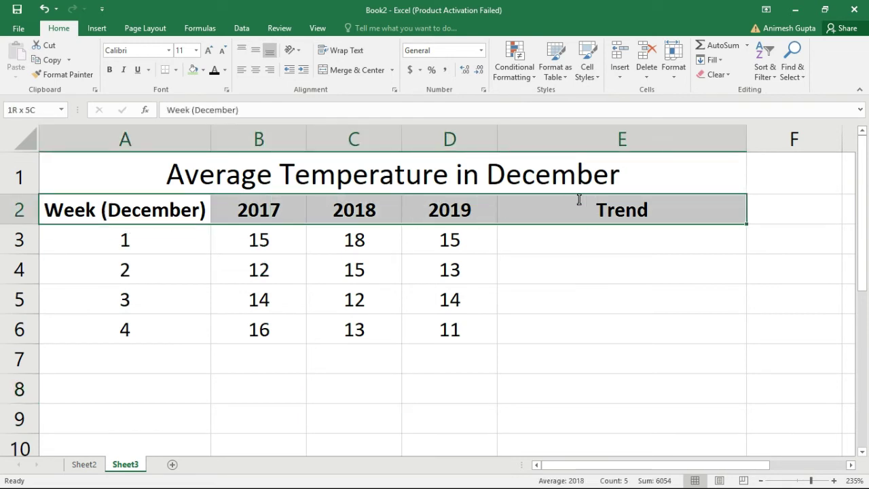
left_click(195, 70)
left_click(426, 394)
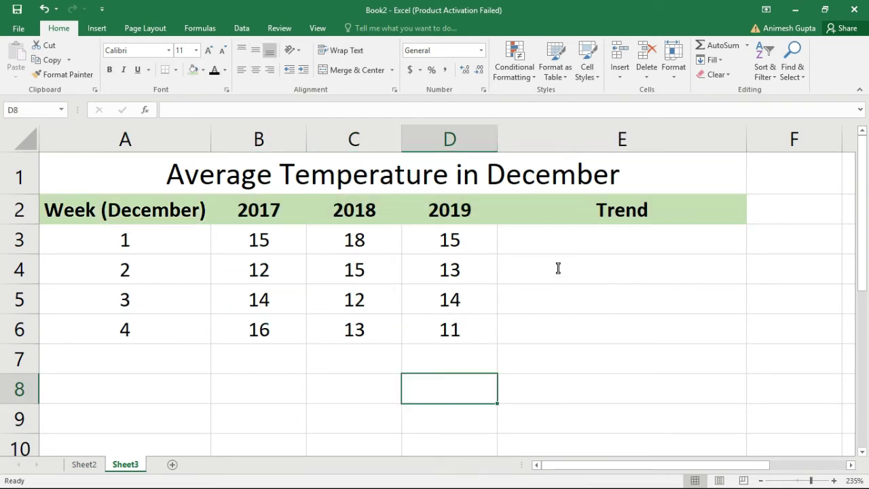
Step: Insert a line sparkline in E3 from the December week 1 temperatures in B3:D3
left_click(576, 234)
left_click_drag(258, 240, 450, 235)
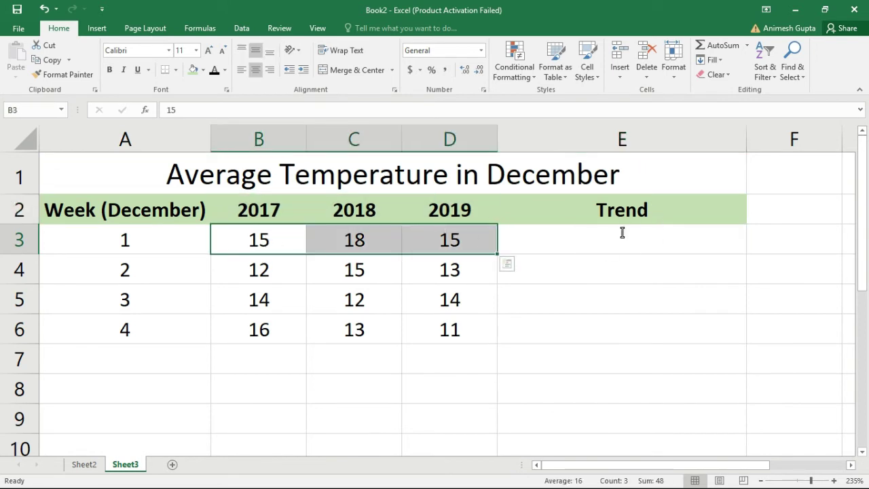
left_click(98, 28)
left_click(514, 51)
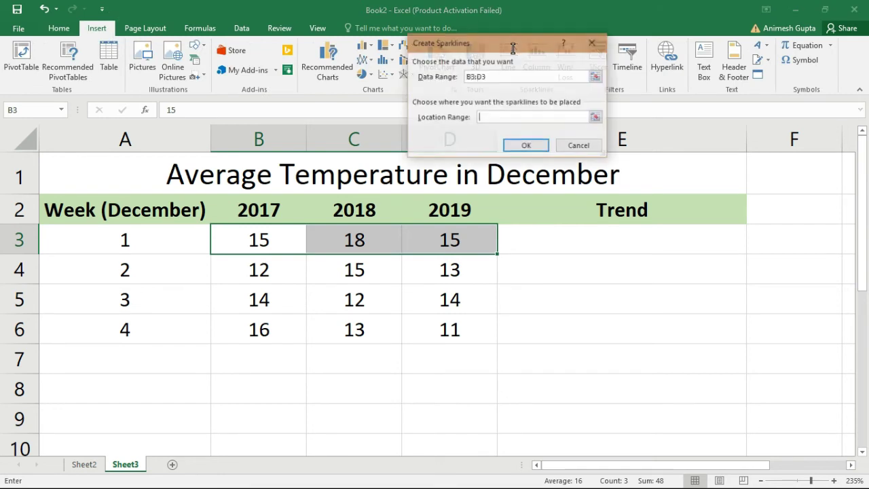
type("E3")
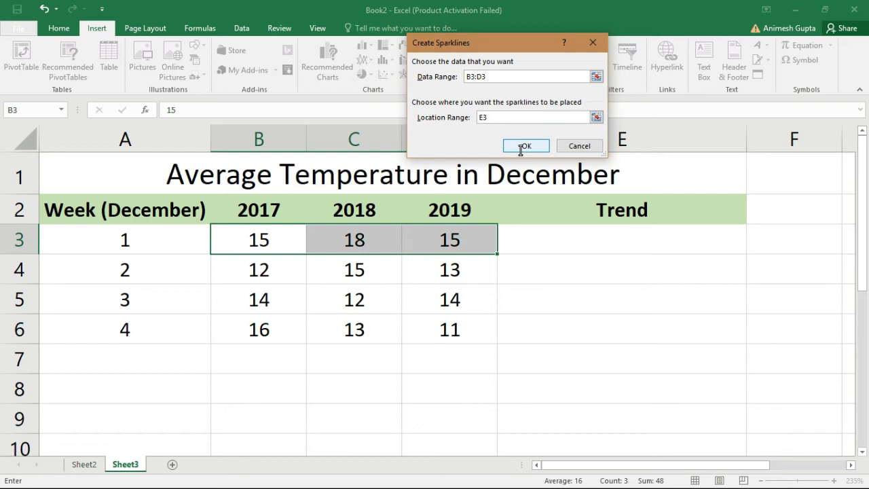
left_click(524, 146)
Step: Insert a line sparkline in E4 from the December week 2 temperatures in B4:D4
left_click_drag(248, 270, 441, 269)
left_click(98, 28)
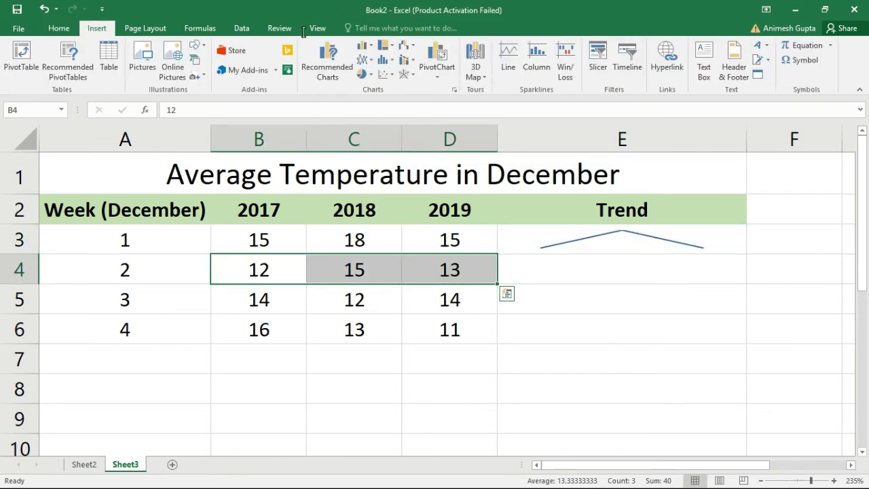
left_click(508, 60)
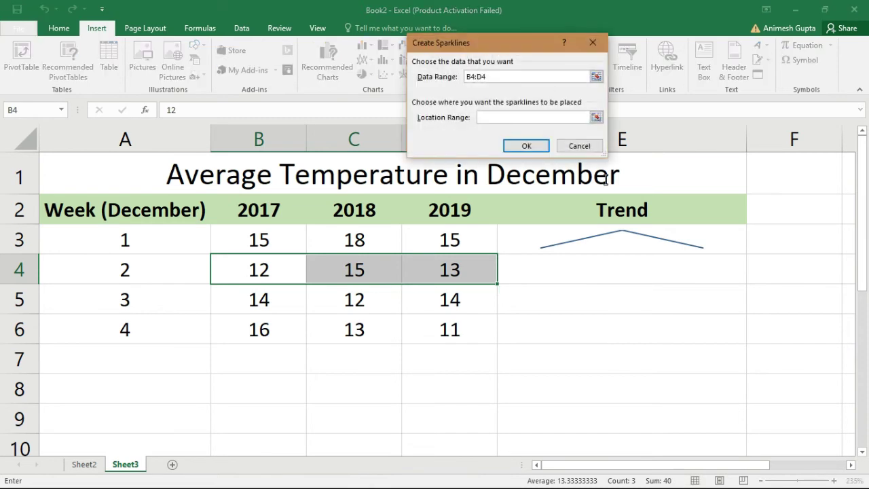
type("E4")
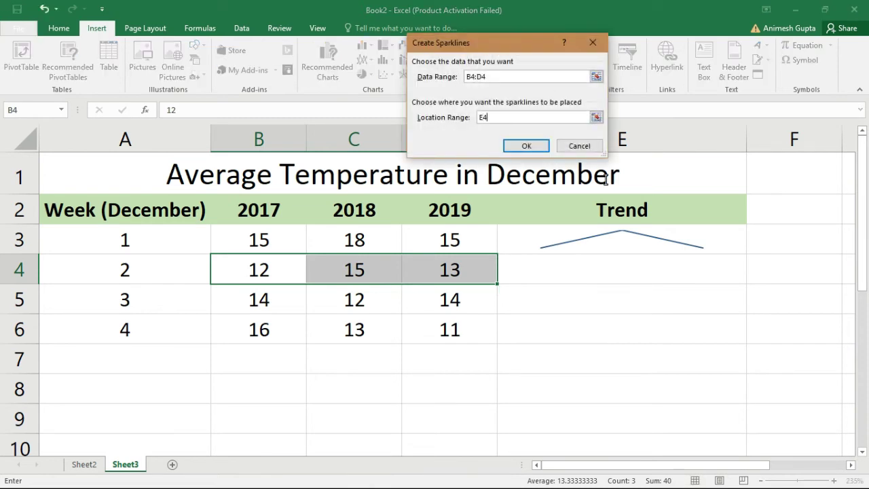
left_click(524, 147)
Step: Insert a line sparkline in E5 from the December week 3 temperatures in B5:D5
left_click(266, 304)
left_click_drag(346, 303, 438, 301)
left_click(97, 28)
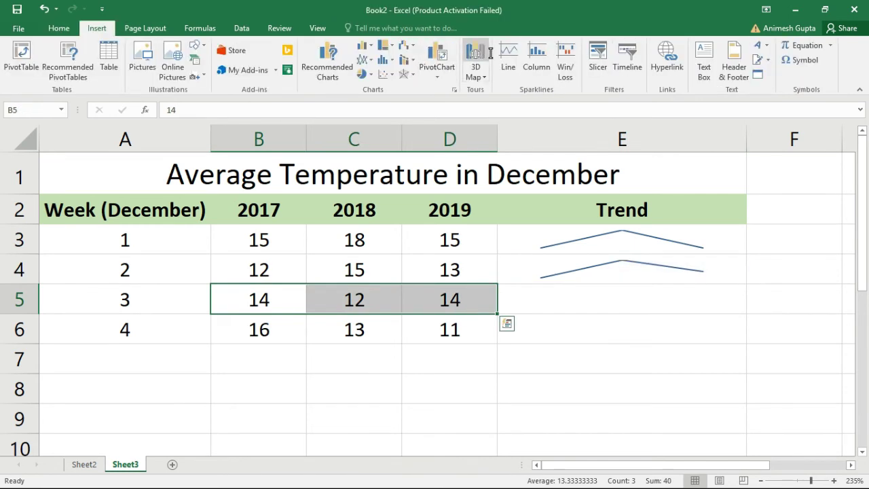
left_click(511, 56)
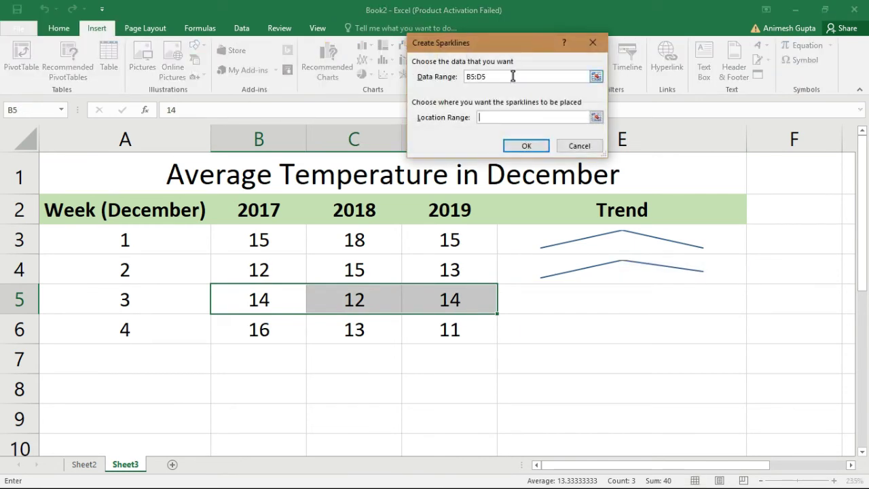
type("E5")
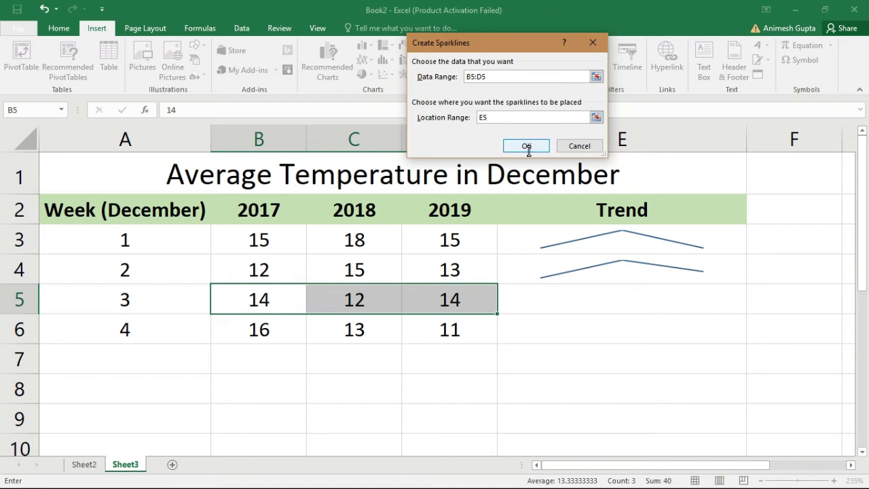
left_click(526, 145)
Step: Insert a line sparkline in E6 from the December week 4 temperatures in B6:D6
left_click_drag(269, 330, 419, 326)
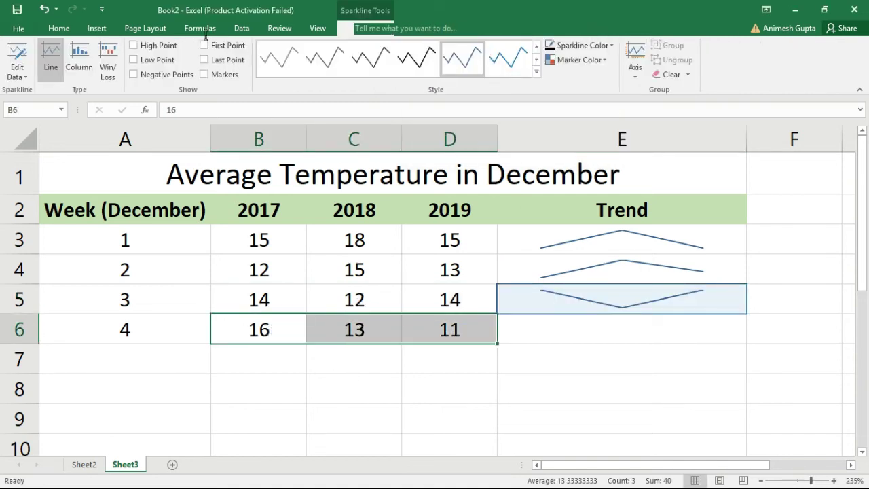
left_click(106, 27)
left_click(506, 62)
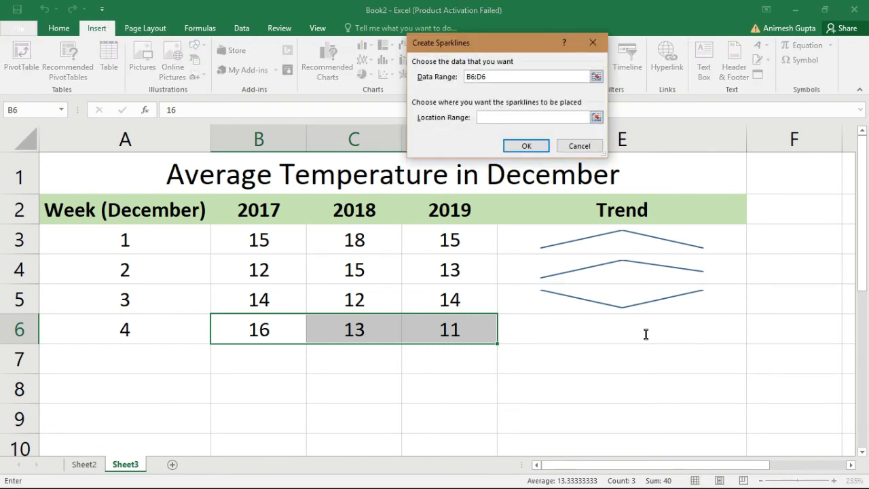
type("E6")
left_click(527, 146)
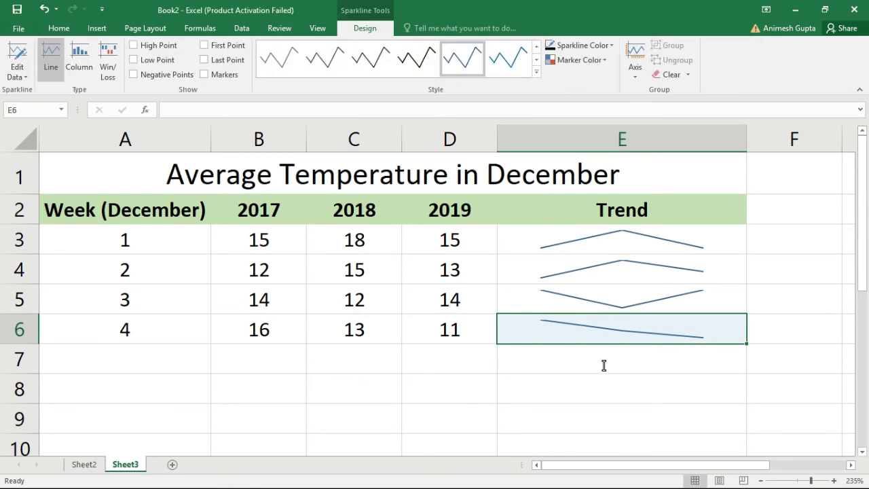
Step: Replace the week 2 line sparkline in E4 with a column sparkline from B4:D4
left_click(606, 267)
left_click_drag(252, 273, 457, 275)
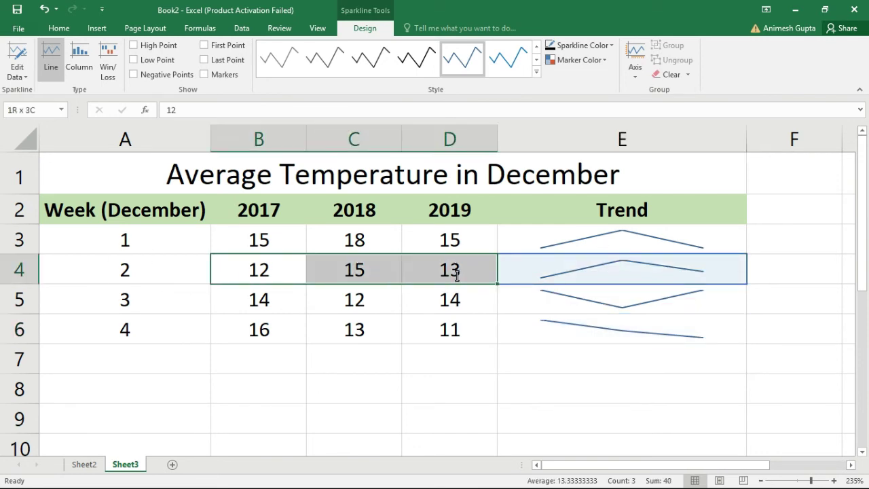
left_click(96, 28)
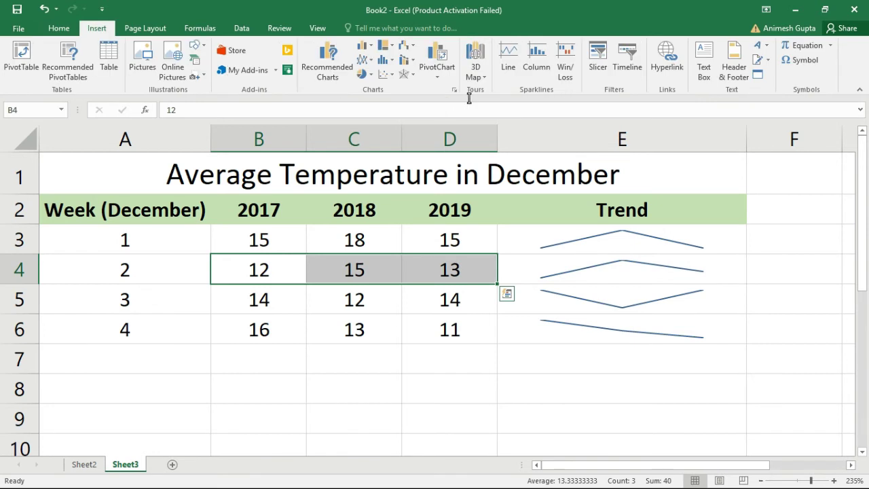
left_click(534, 60)
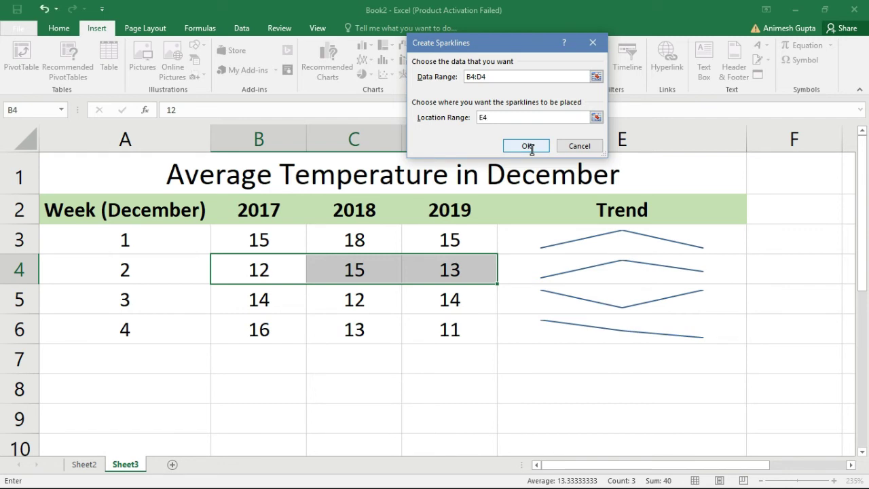
left_click(527, 146)
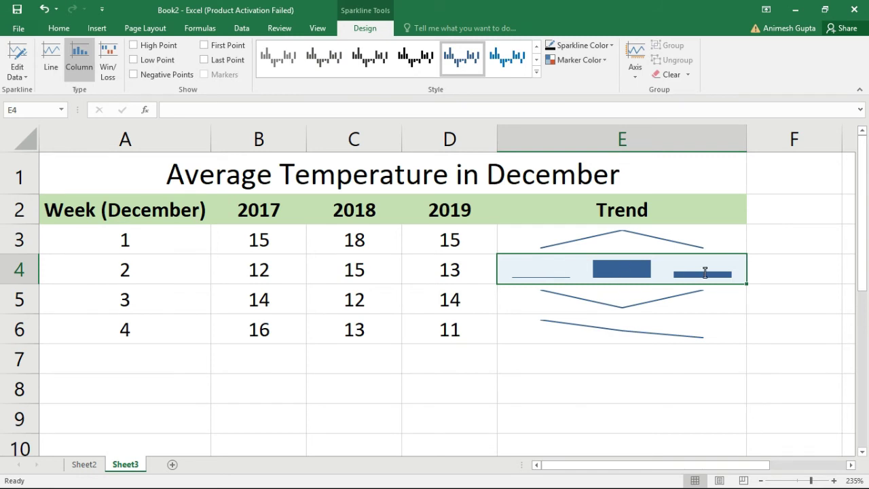
left_click(643, 413)
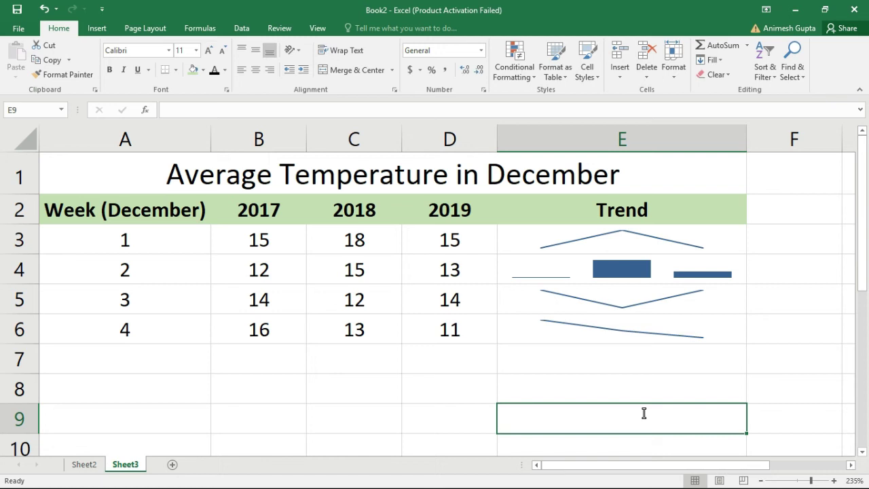
Step: Clear the week 1 and week 2 sparklines from E3 and E4 of the December table
left_click(621, 235)
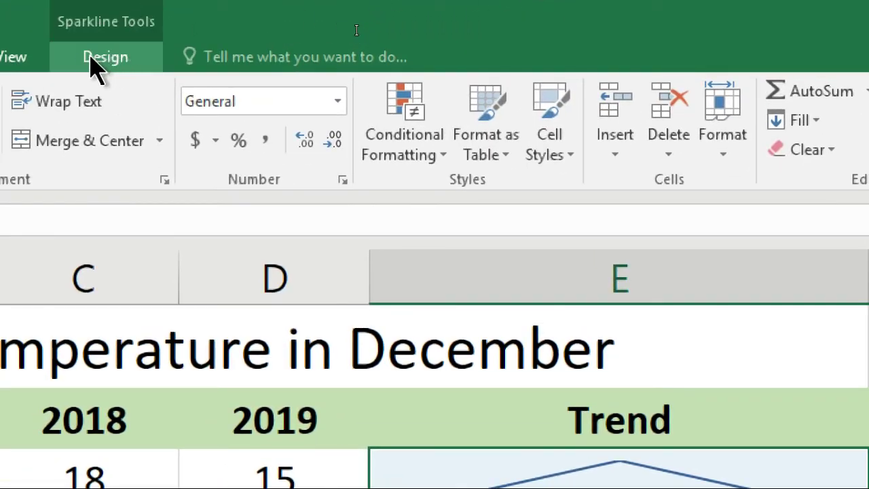
left_click(310, 60)
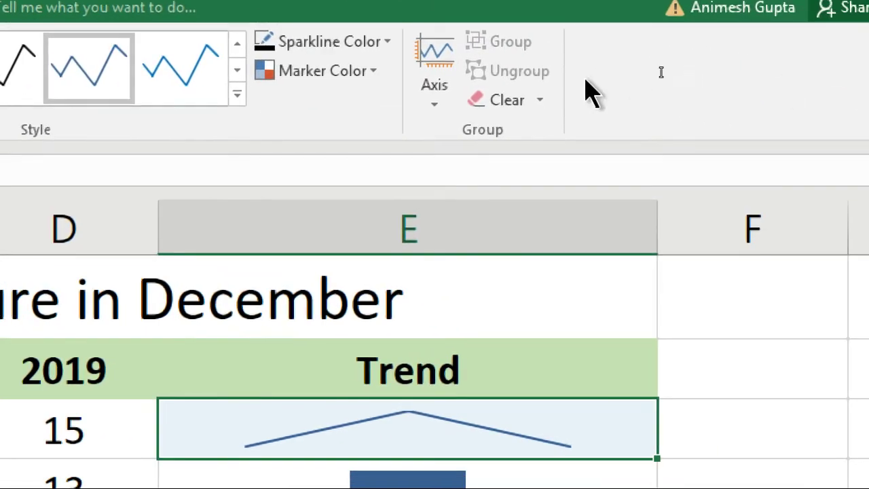
left_click(542, 100)
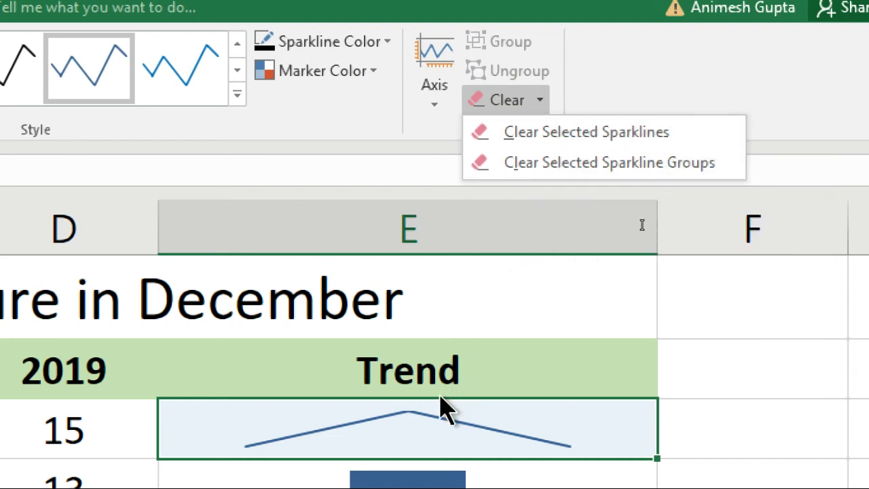
left_click(558, 140)
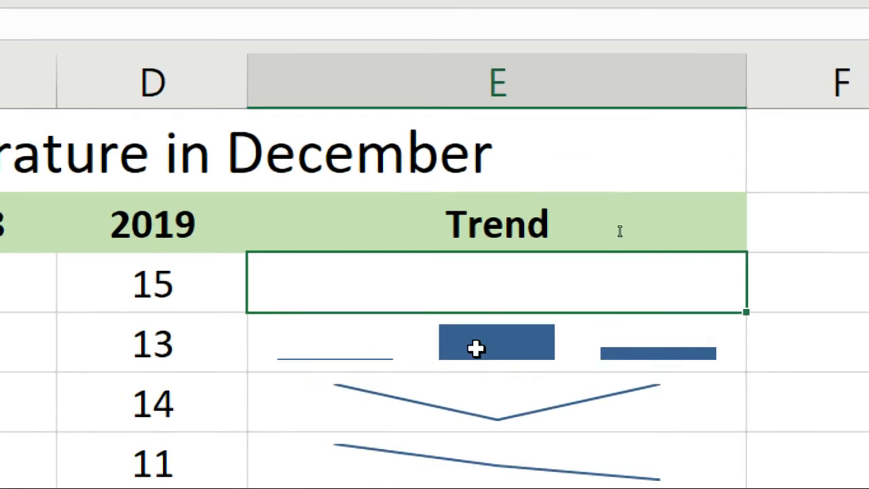
left_click(529, 356)
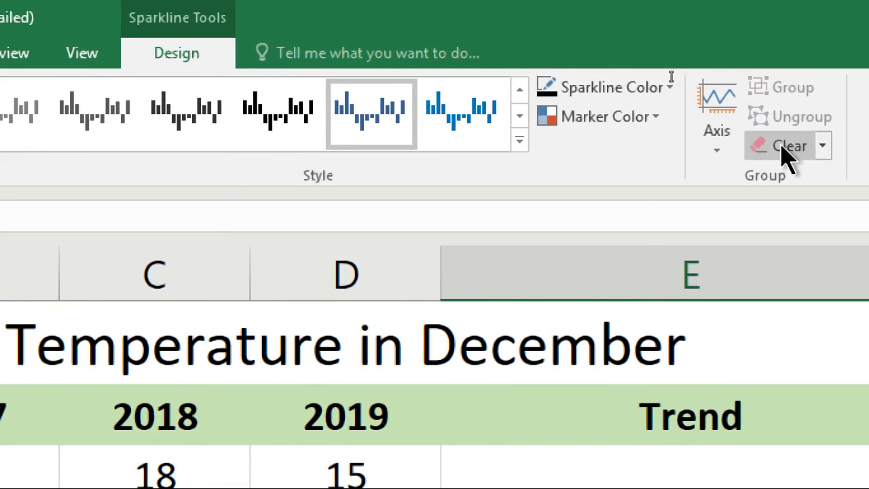
left_click(787, 148)
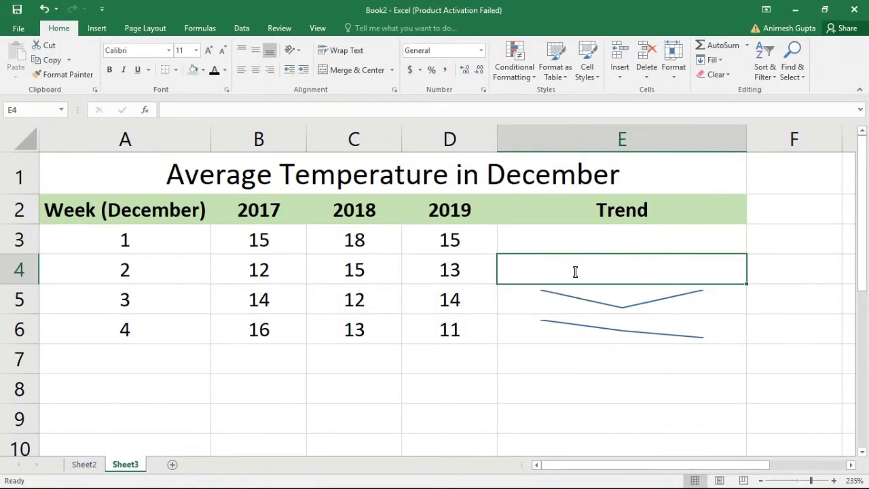
Step: Clear the week 3 sparkline from E5 of the December table
left_click(607, 301)
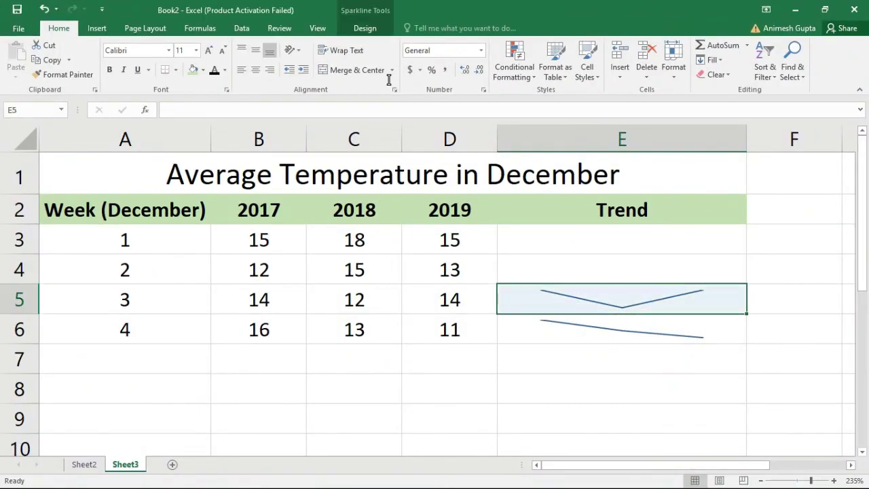
left_click(575, 279)
left_click(554, 296)
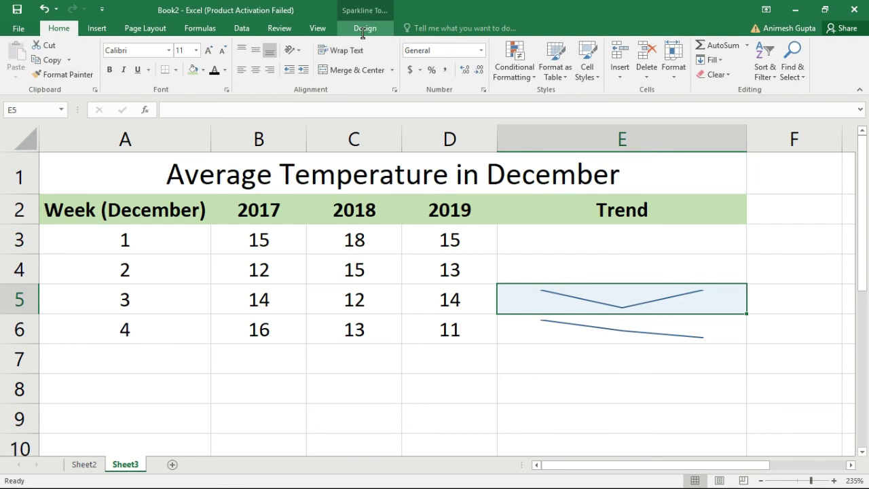
left_click(364, 28)
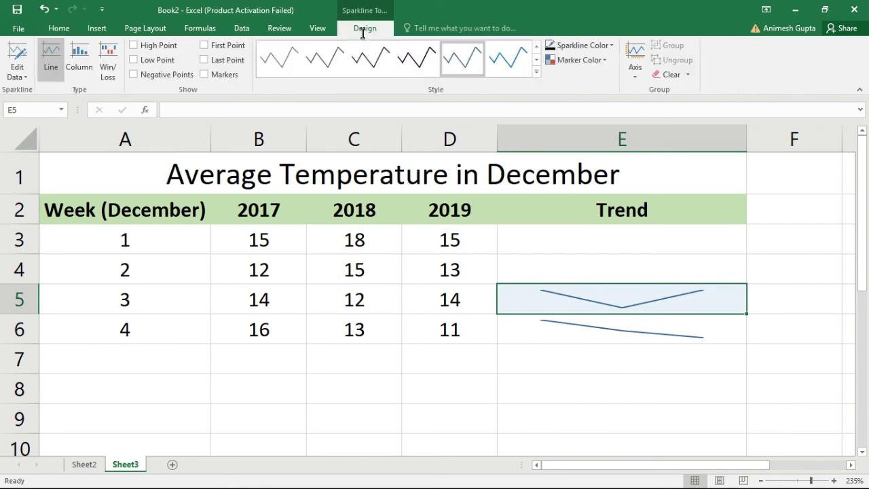
left_click(687, 75)
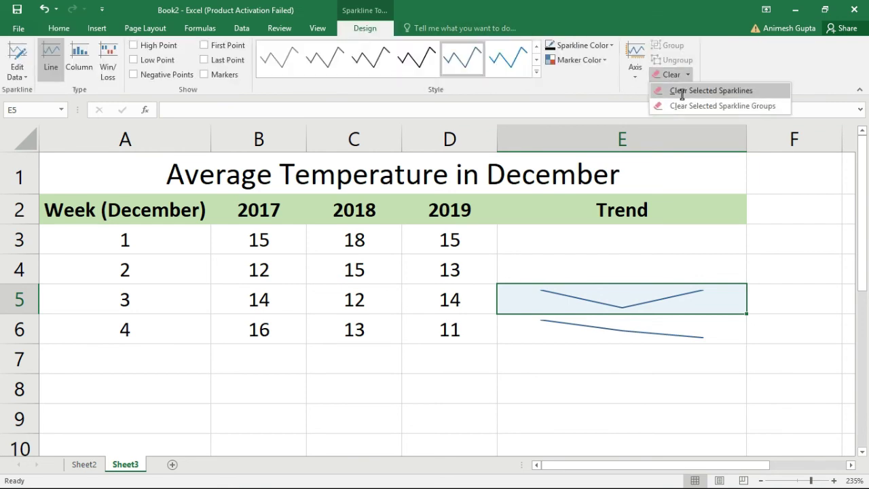
left_click(682, 95)
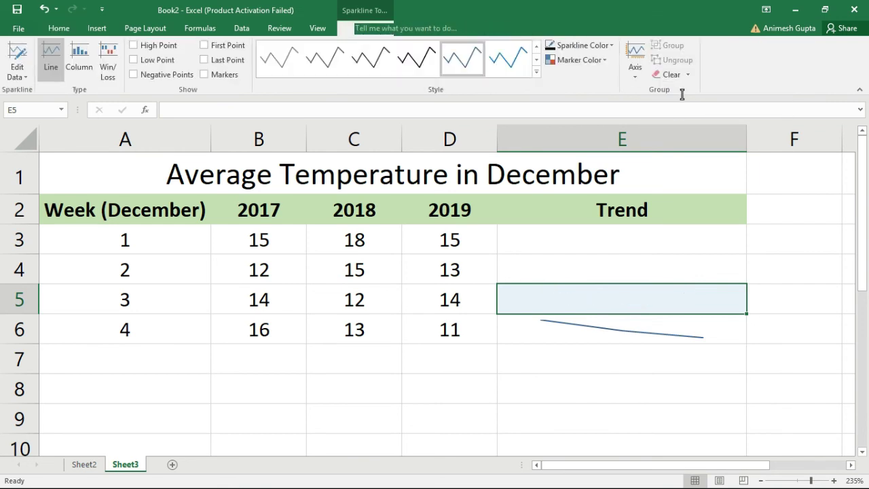
Step: On Sheet2, clear the sparkline groups from all four July Trend cells, F3:F6
left_click(88, 464)
left_click(628, 231)
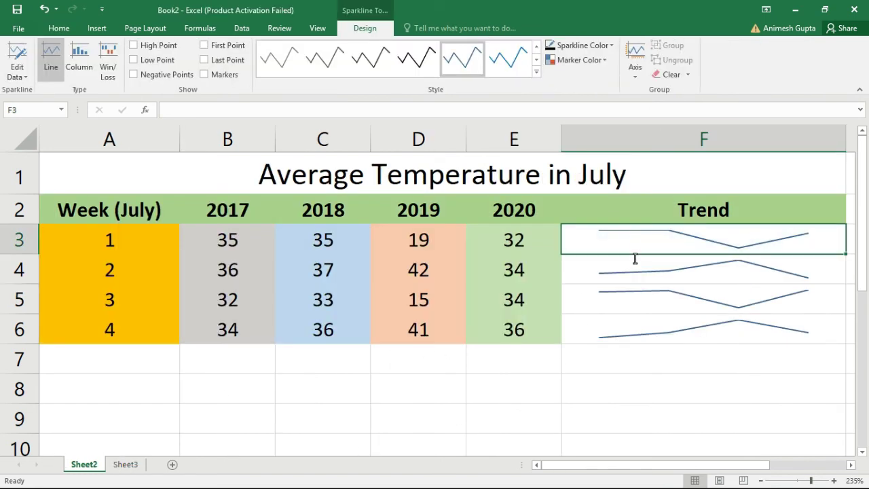
left_click_drag(635, 255, 635, 333)
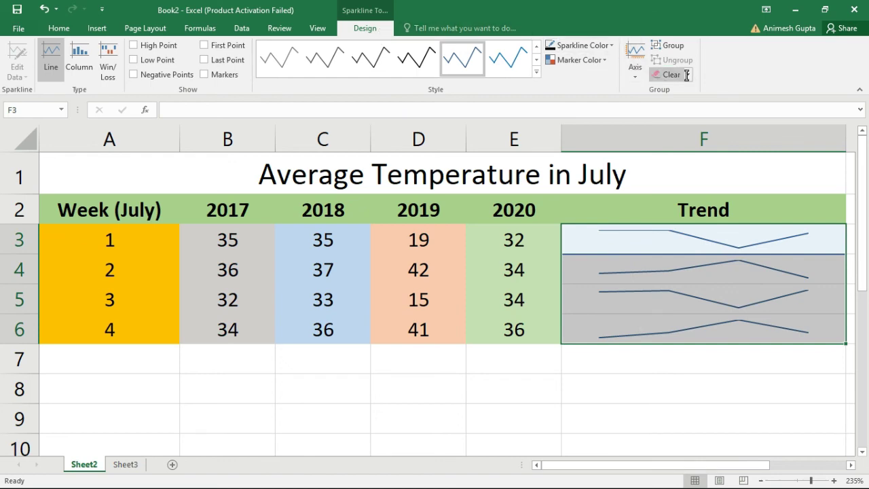
left_click(551, 392)
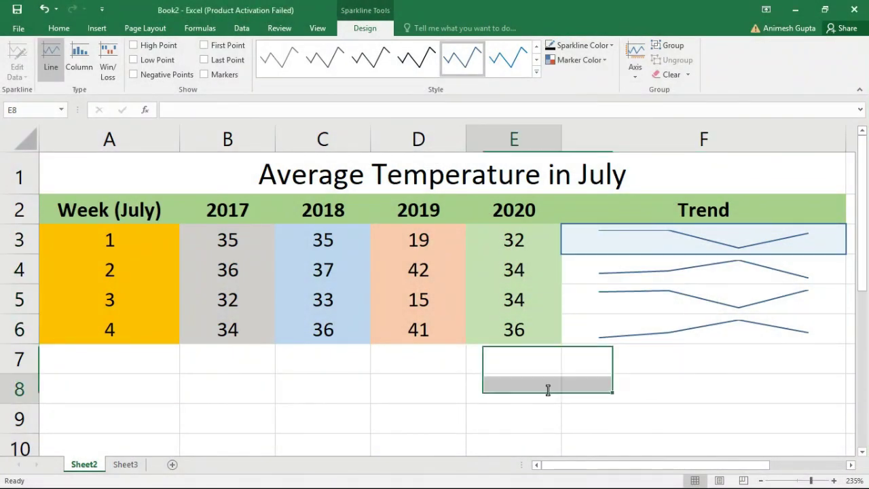
left_click_drag(695, 234, 709, 324)
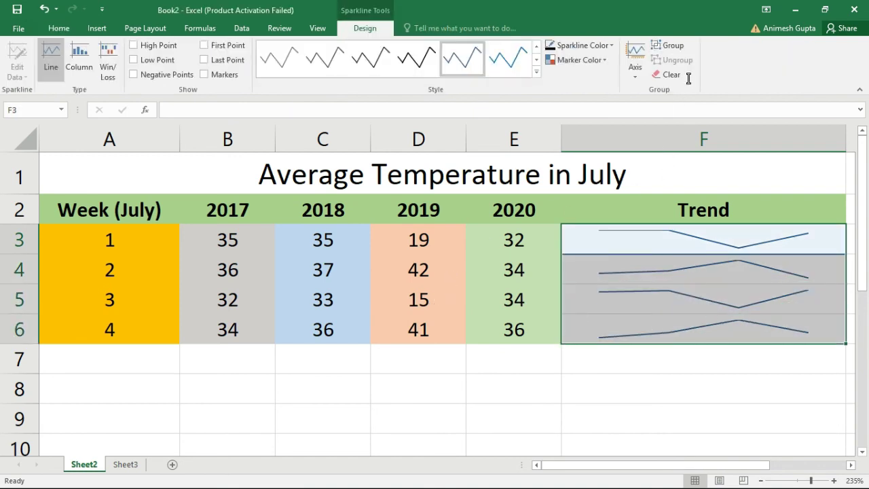
left_click(687, 76)
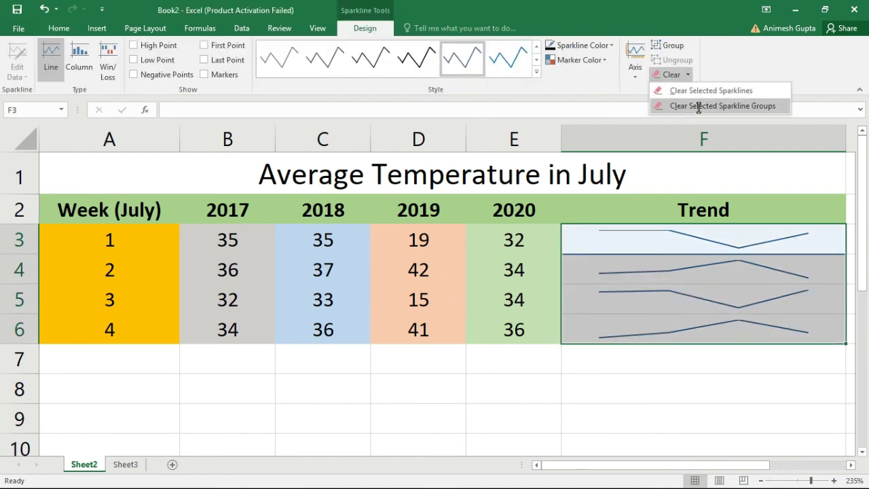
left_click(699, 106)
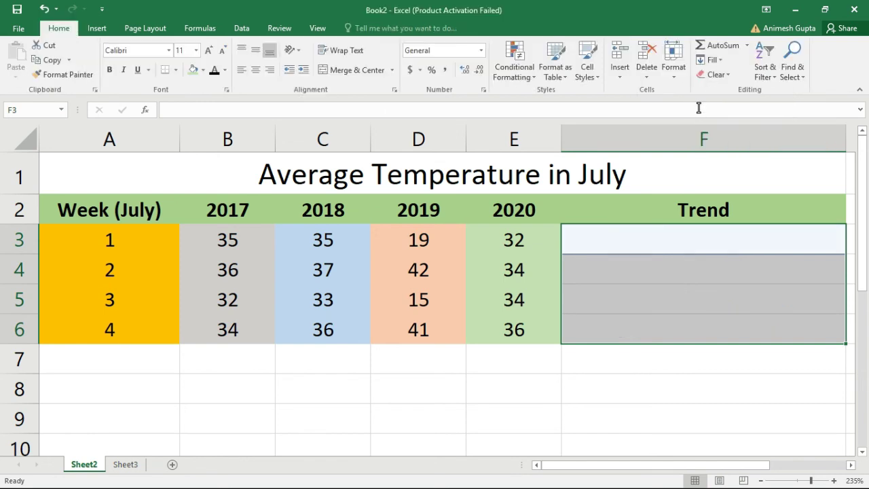
left_click(648, 387)
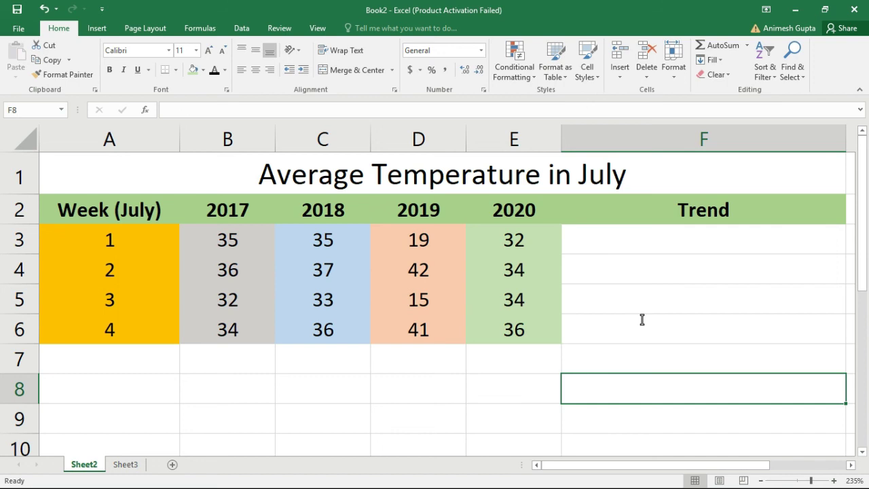
Step: Switch to the PowerPoint slide show and advance to the closing Thank You slide
key("alt+Tab")
key("alt+Tab")
key("alt+Tab")
key("alt+Tab")
key("alt+Tab")
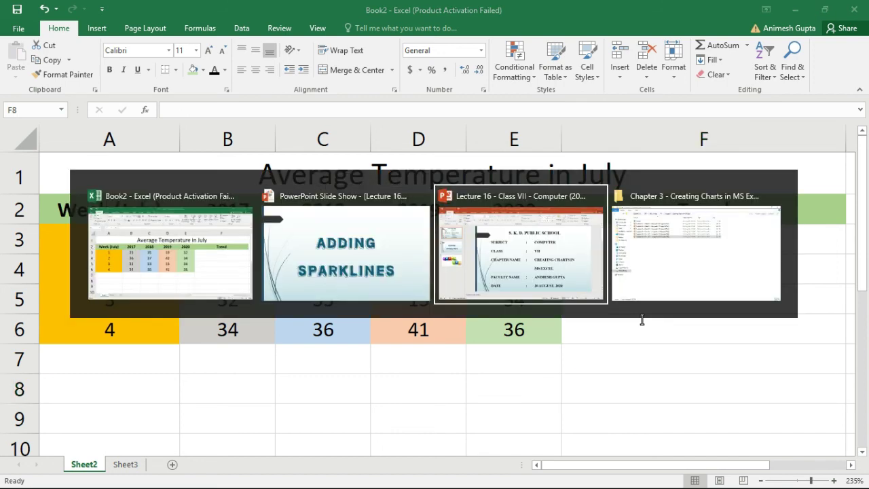
key("Right")
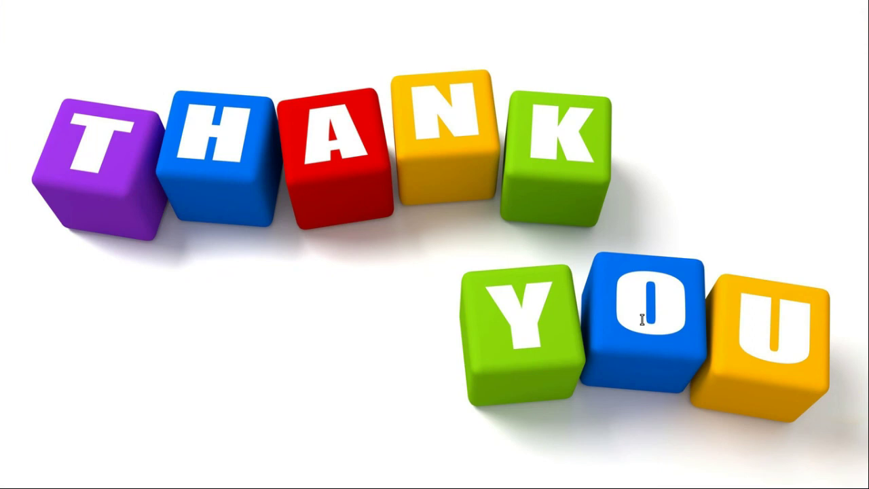